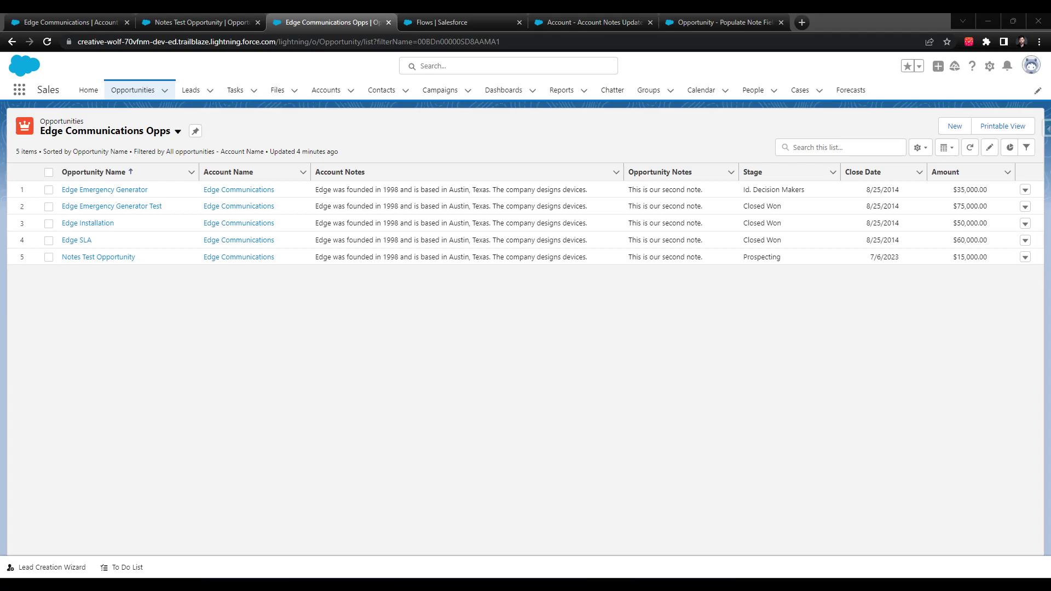
# Step: Go to the Edge Communications account and review its Account Notes summary of founding and location
pyautogui.click(63, 23)
pyautogui.scroll(2, 238, 370)
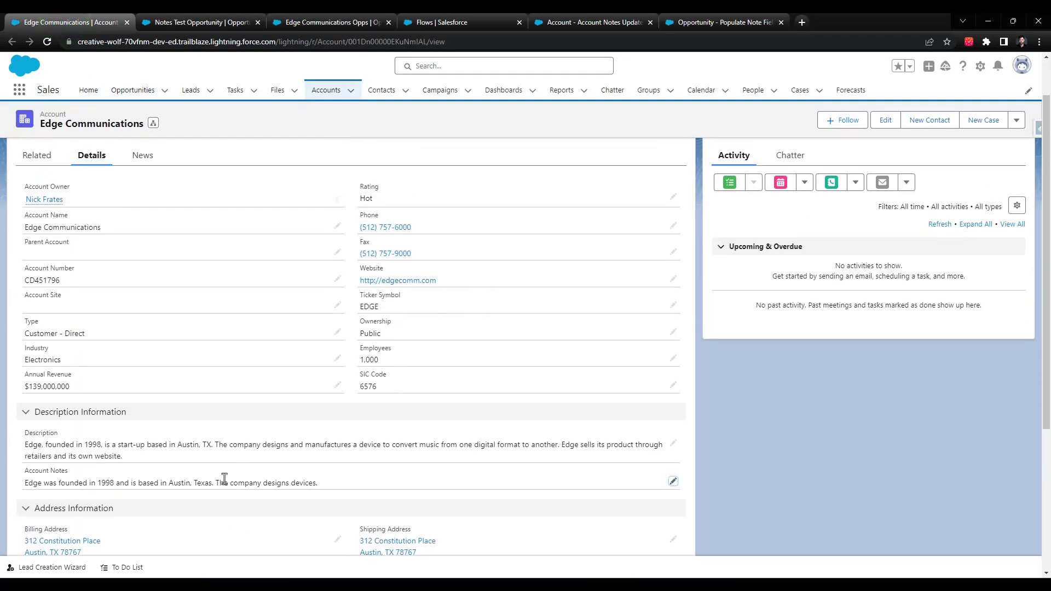
pyautogui.scroll(1, 245, 478)
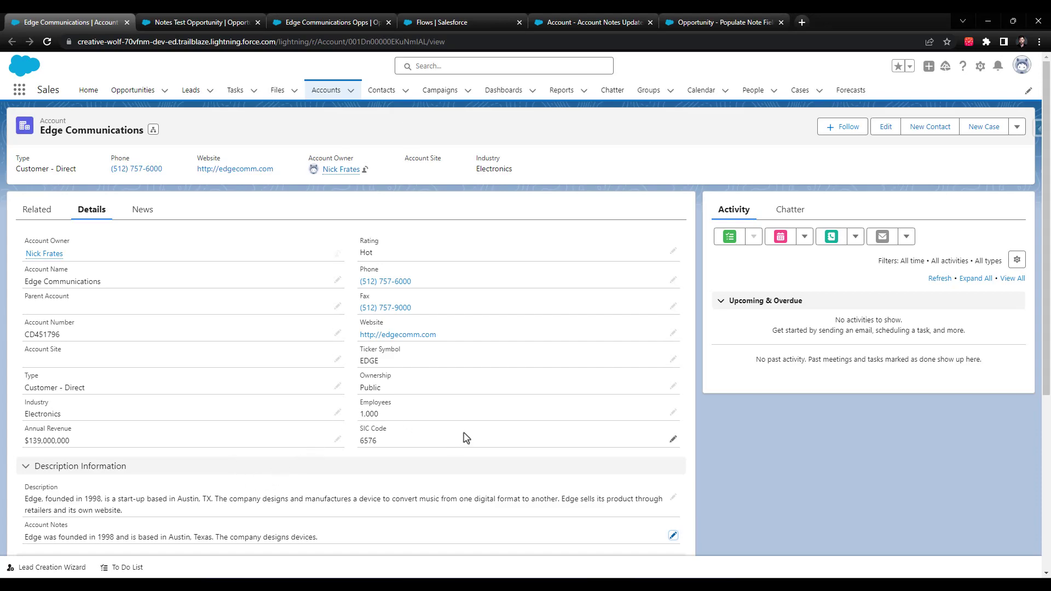
pyautogui.scroll(-1, 465, 438)
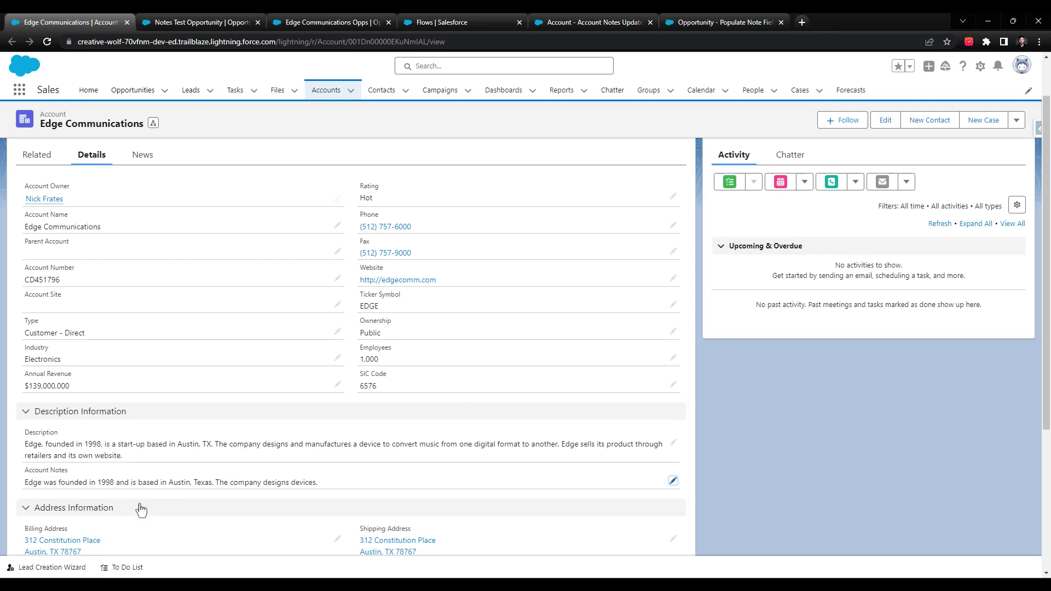
pyautogui.scroll(1, 270, 438)
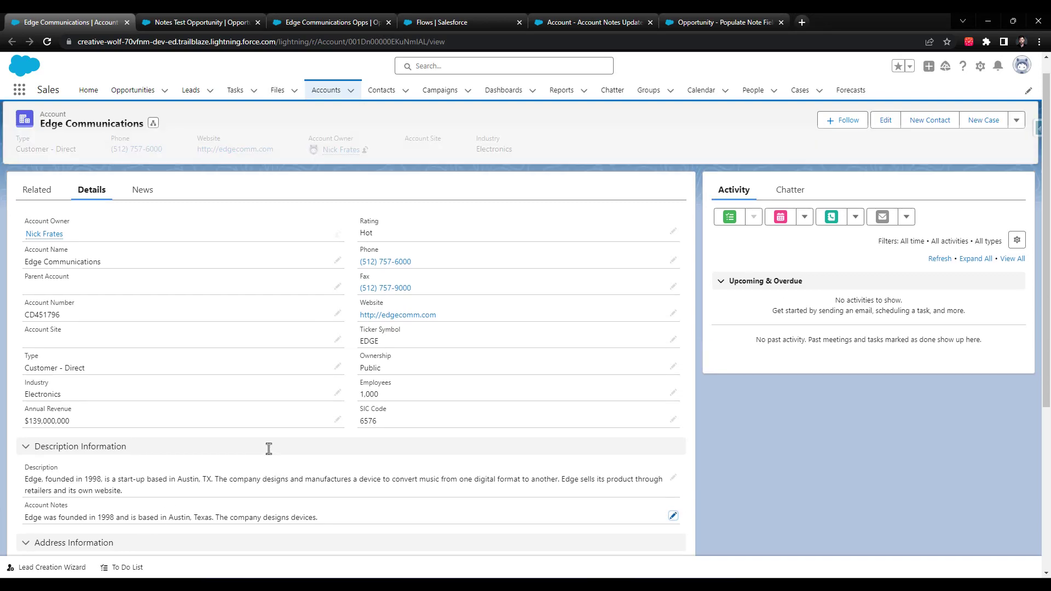
pyautogui.scroll(-1, 386, 444)
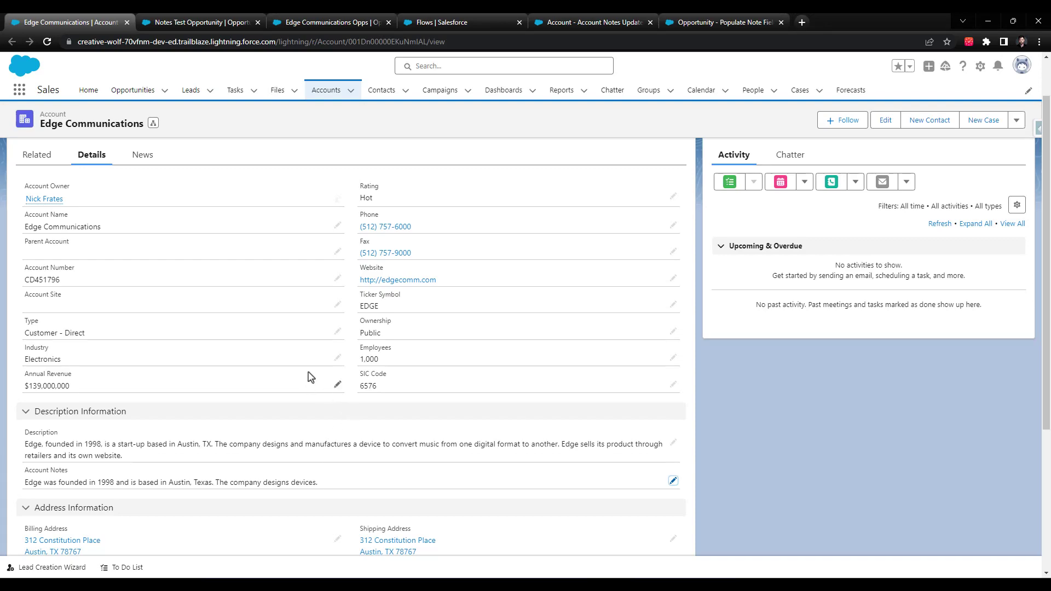
pyautogui.scroll(2, 95, 236)
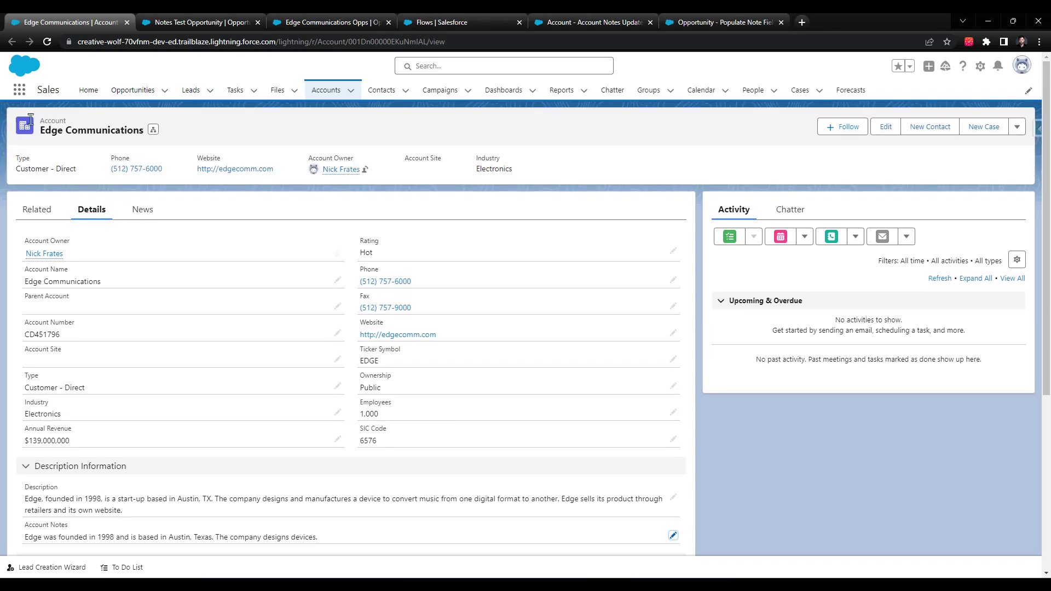
# Step: Start a new action from the Account object's Buttons, Links, and Actions page
pyautogui.click(980, 66)
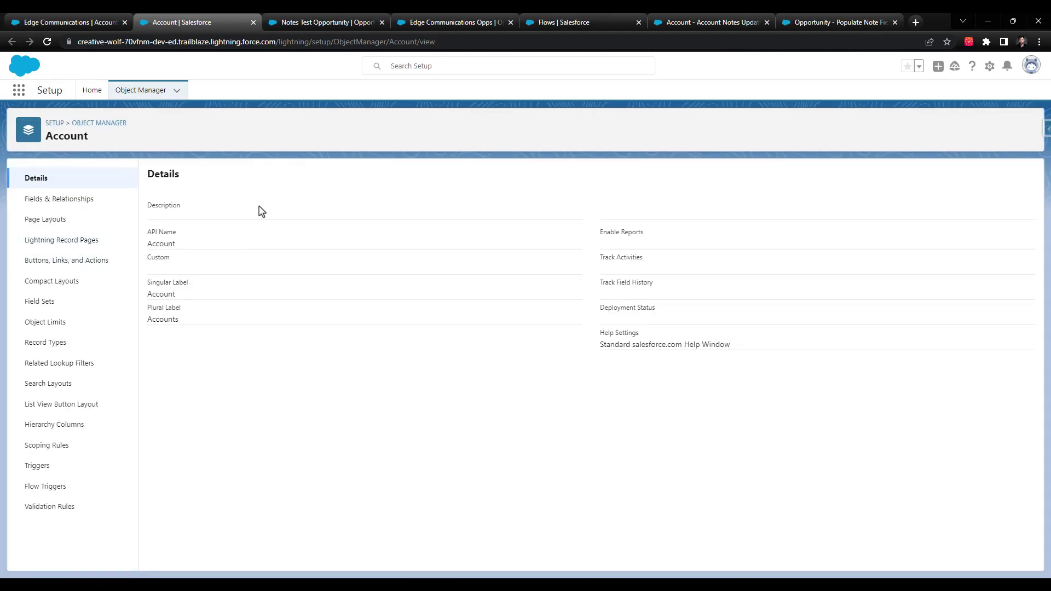
pyautogui.click(83, 262)
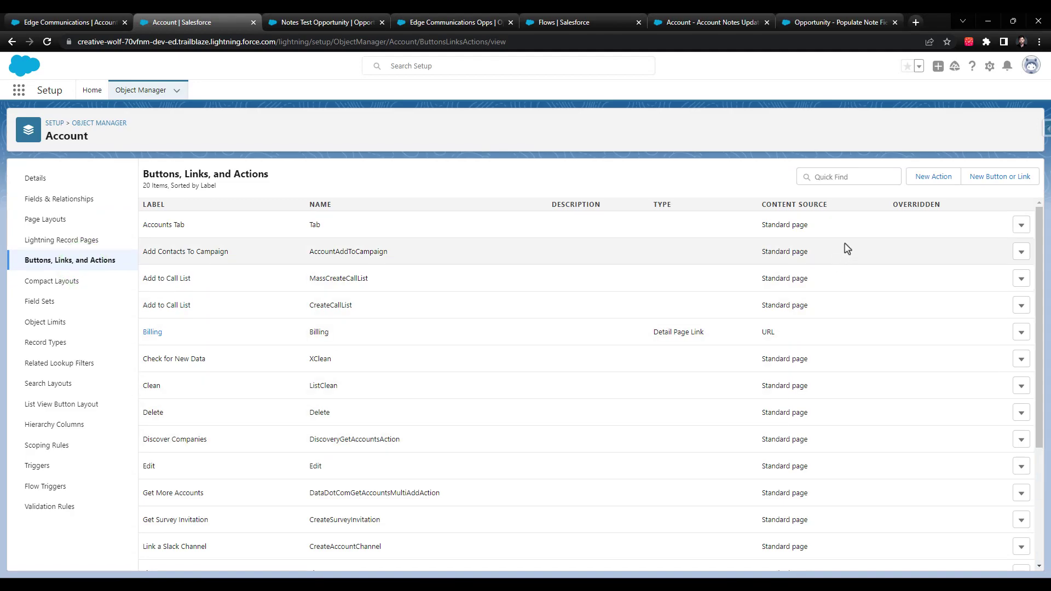
pyautogui.click(917, 179)
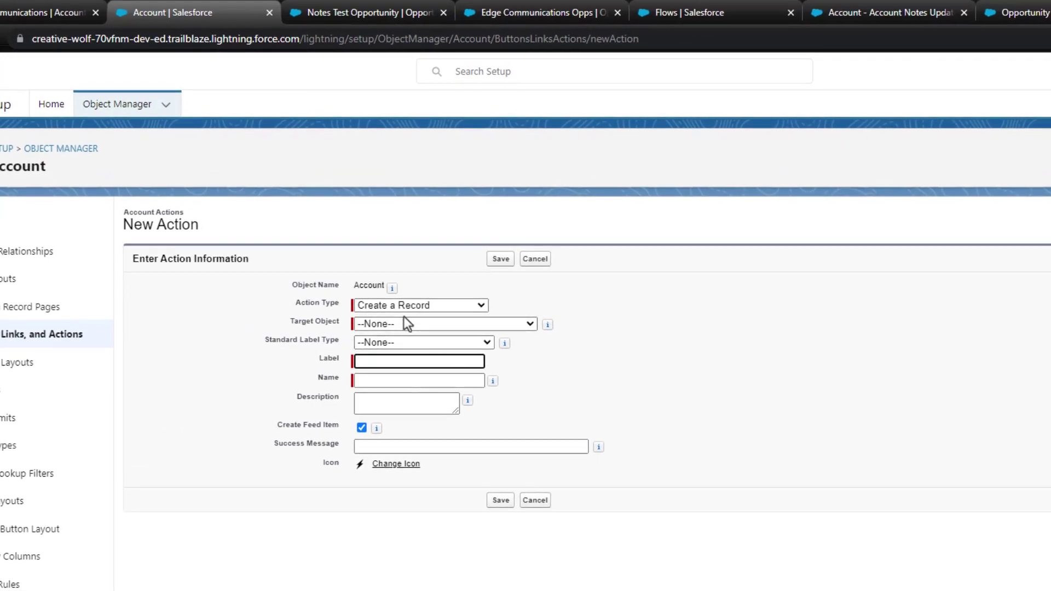
# Step: Make it an Update a Record action labelled 'Update Account Notes' with success message 'Account notes updated!'
pyautogui.click(392, 308)
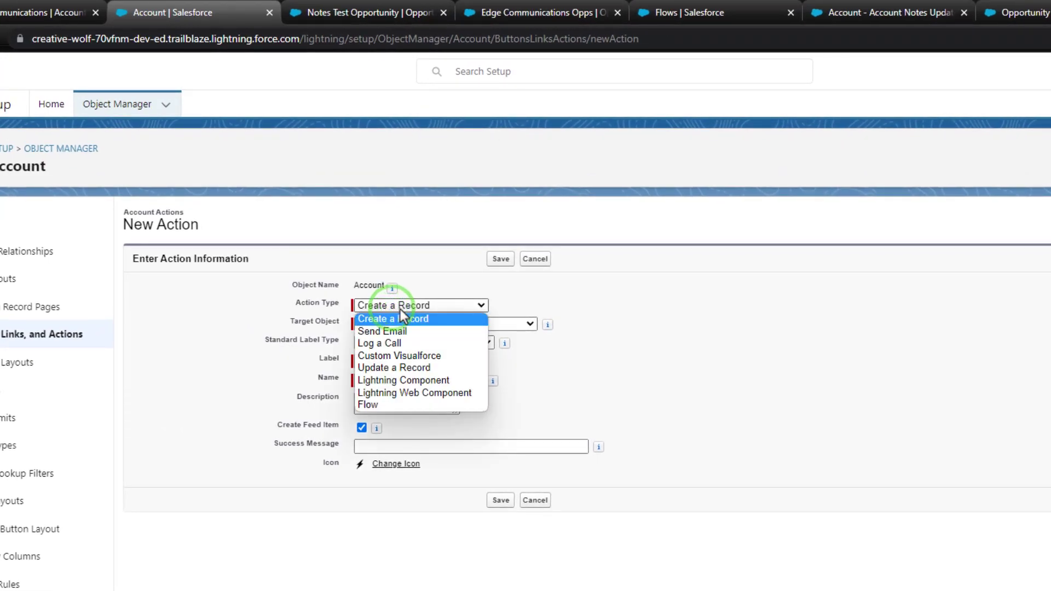
pyautogui.click(460, 368)
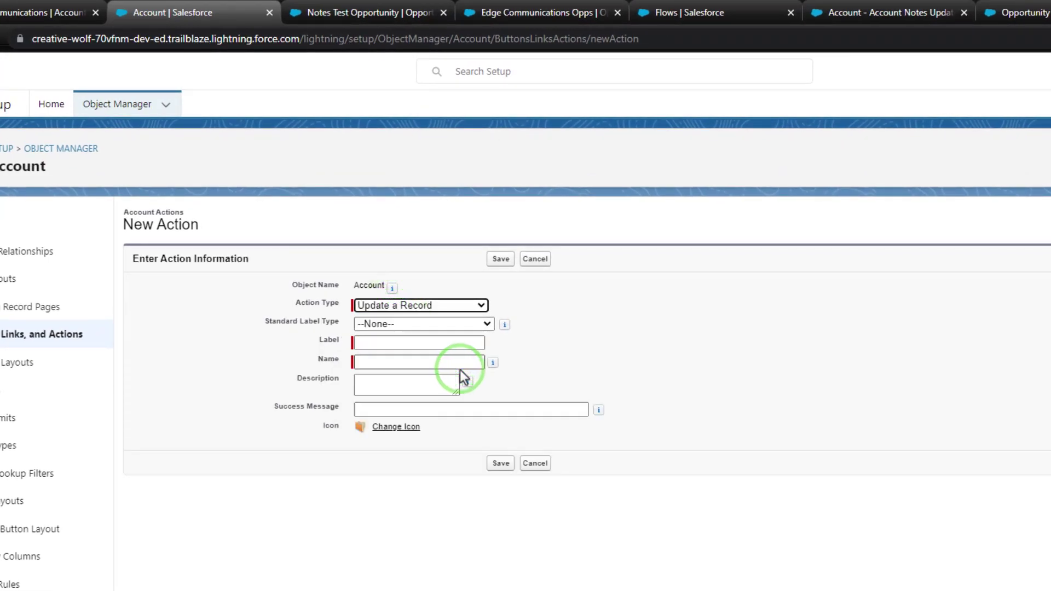
pyautogui.click(430, 345)
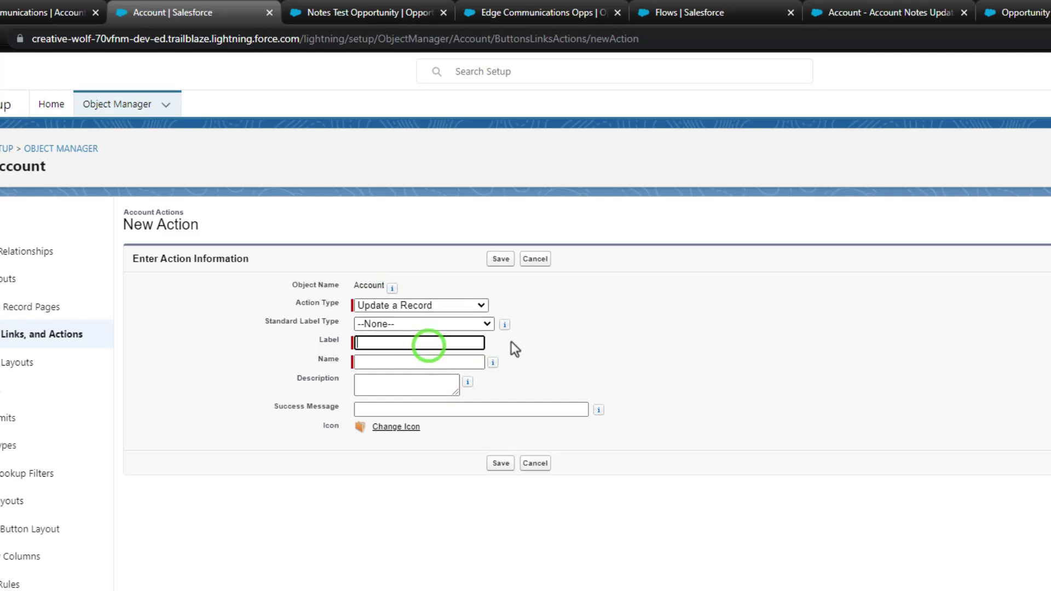
pyautogui.write('Update A')
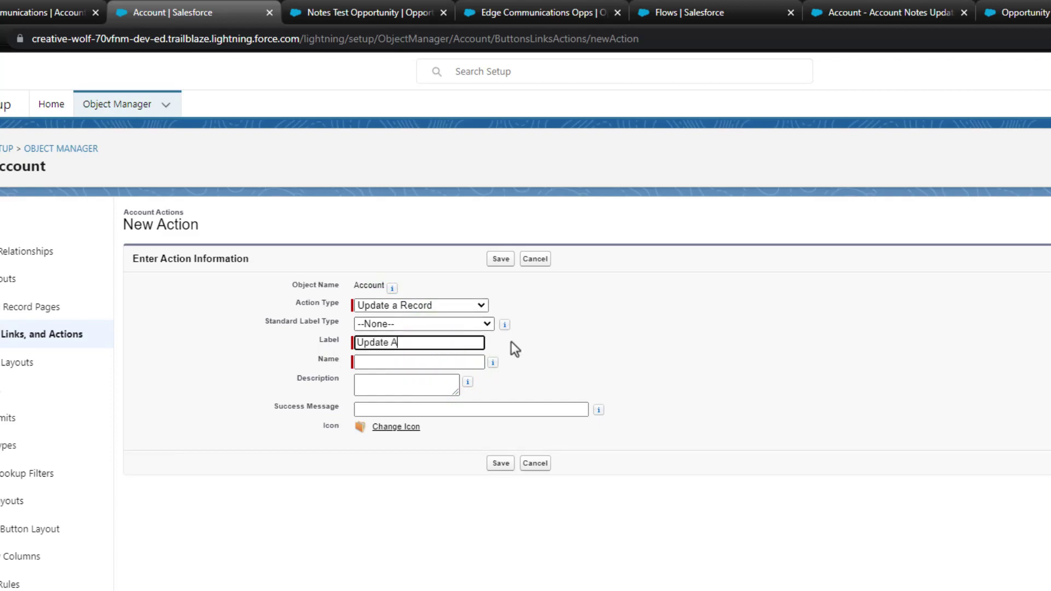
pyautogui.write('ccount Notes')
pyautogui.press('Tab')
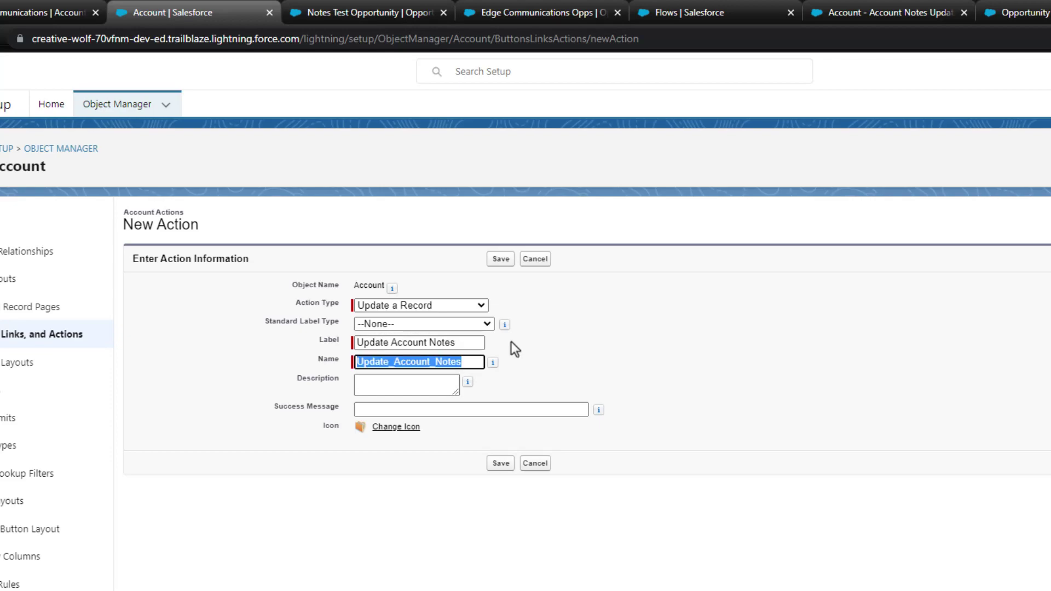
pyautogui.click(389, 405)
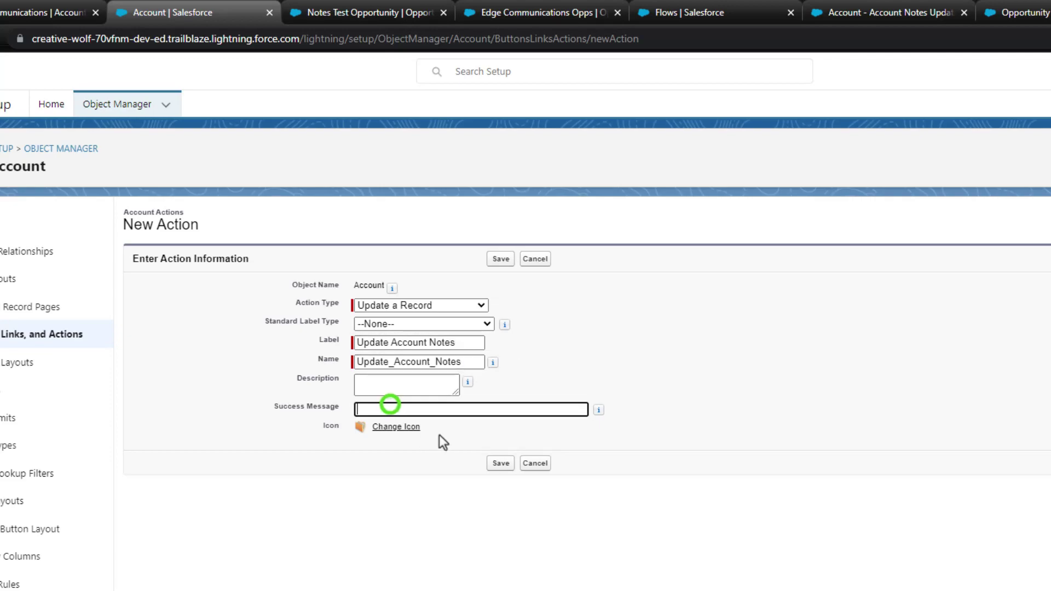
pyautogui.write('Account notes updated!')
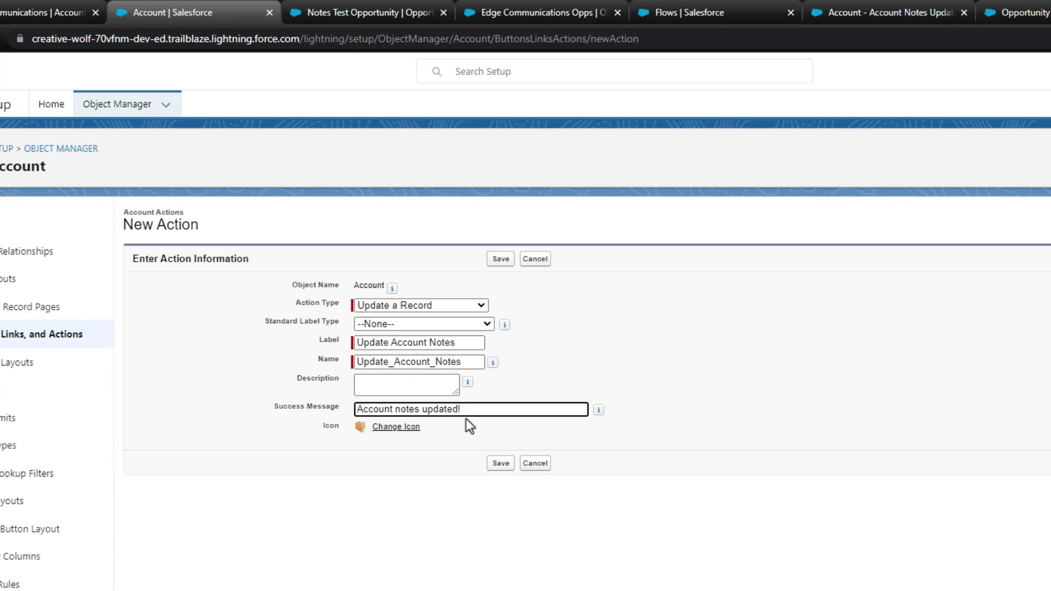
pyautogui.click(500, 259)
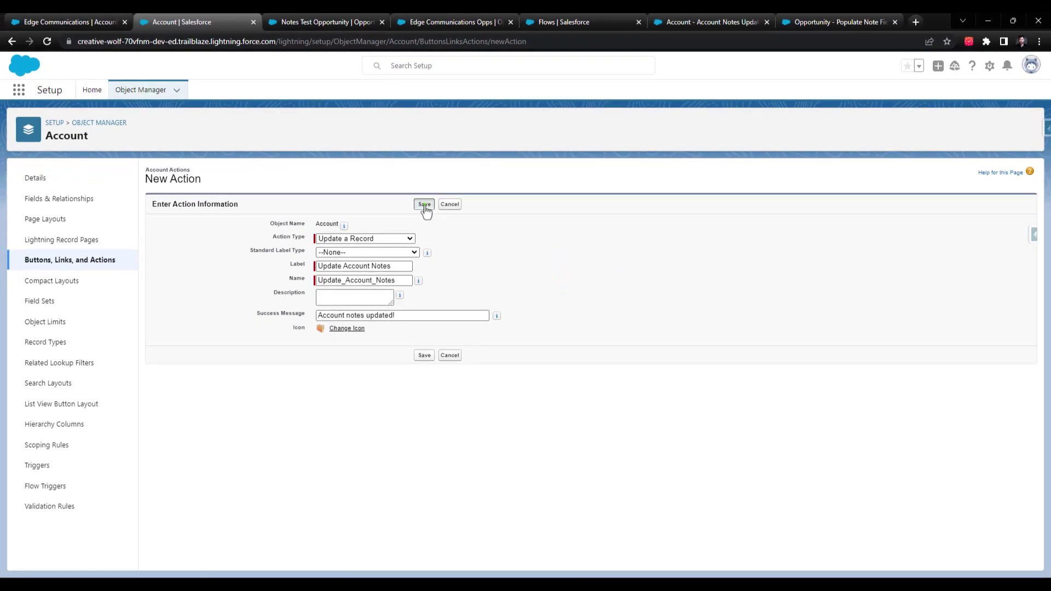
# Step: Save the action and remove Account Name, Phone, Industry, Type and Website from its layout
pyautogui.click(424, 204)
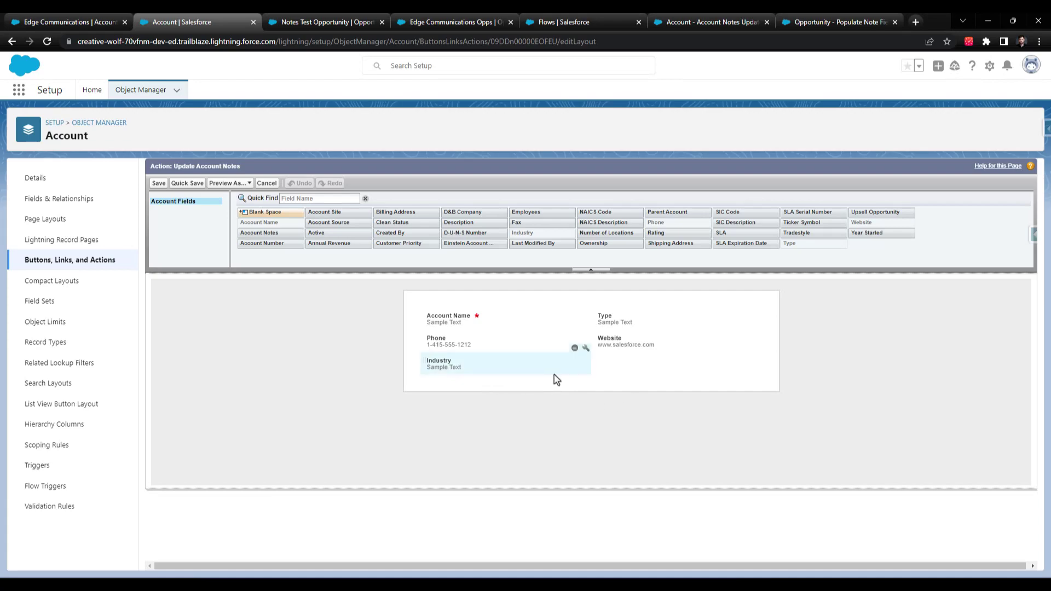
pyautogui.click(574, 304)
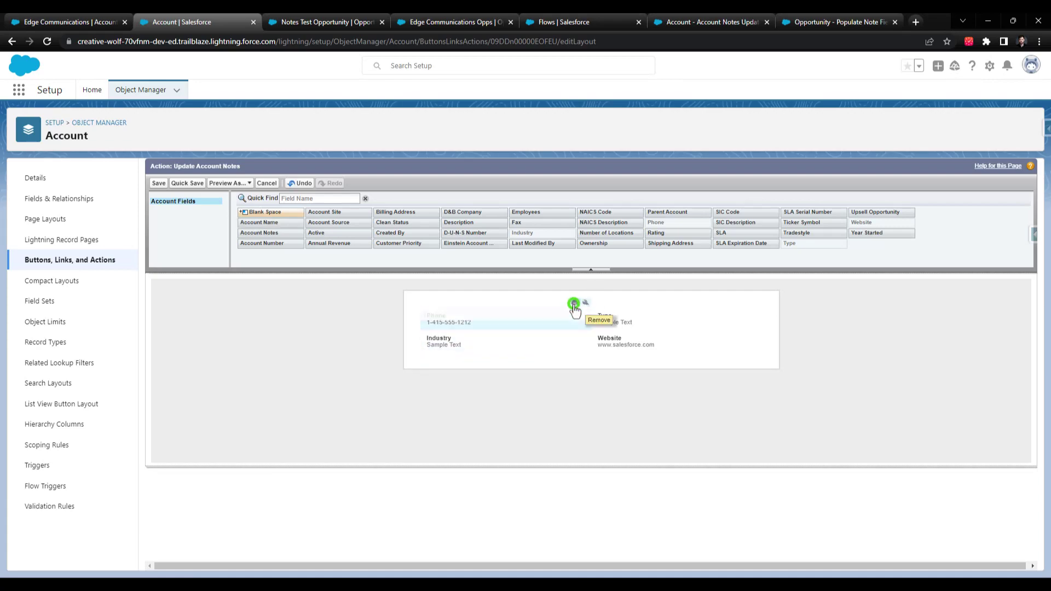
pyautogui.click(574, 306)
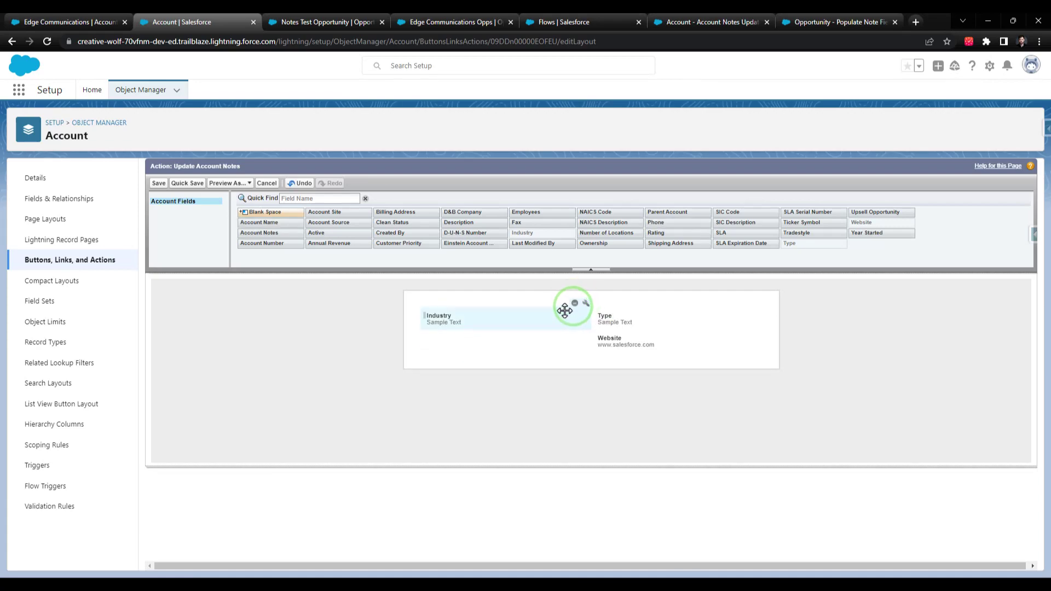
pyautogui.click(575, 305)
pyautogui.click(747, 306)
pyautogui.click(747, 315)
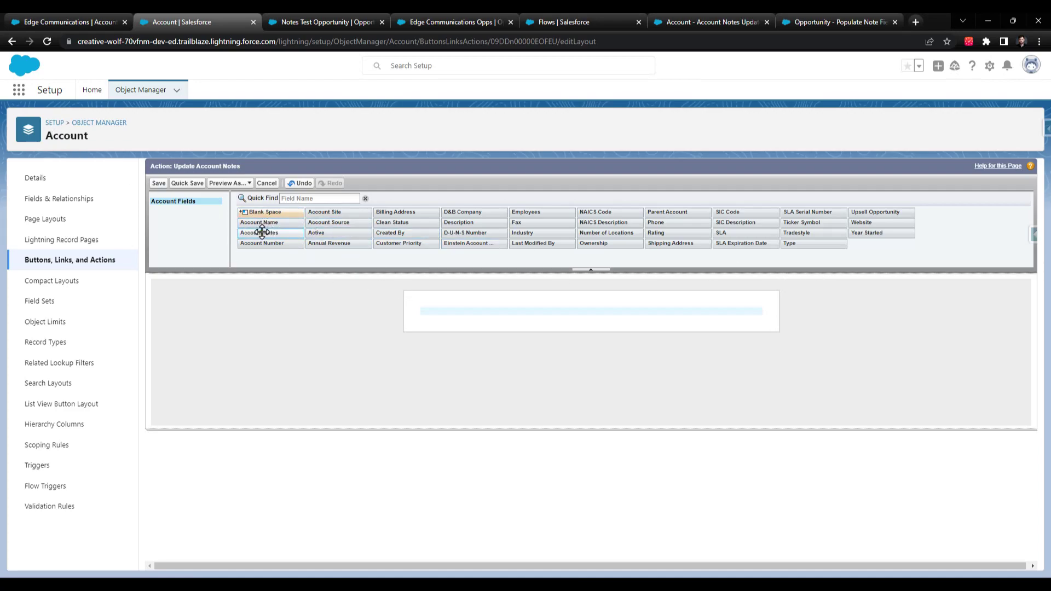
# Step: Add the Account Notes field to the layout and quick-save it, confirming the warning
pyautogui.moveTo(265, 231); pyautogui.dragTo(466, 314)
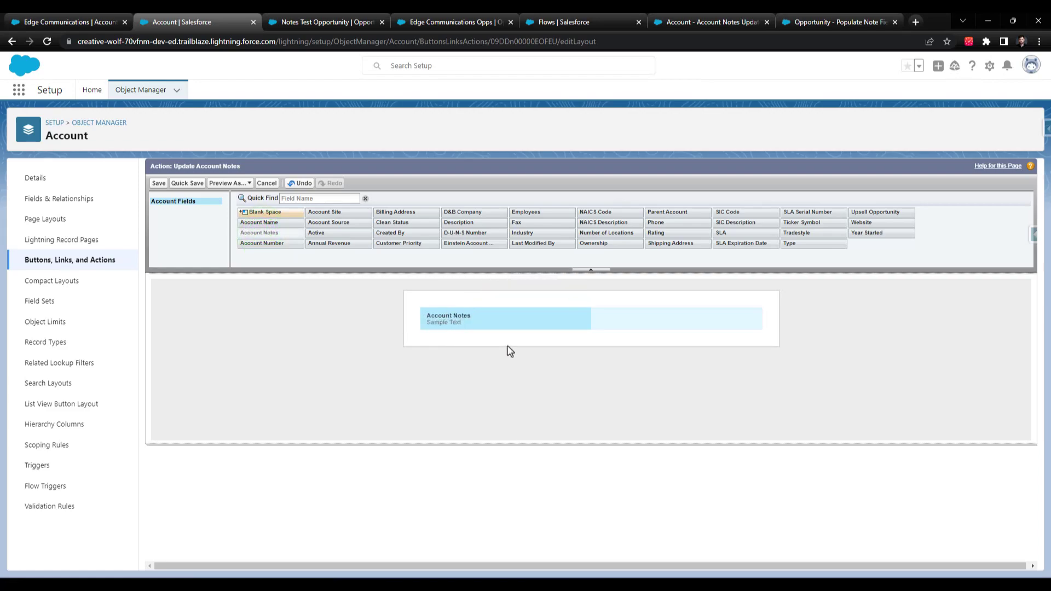
pyautogui.click(186, 182)
pyautogui.click(560, 399)
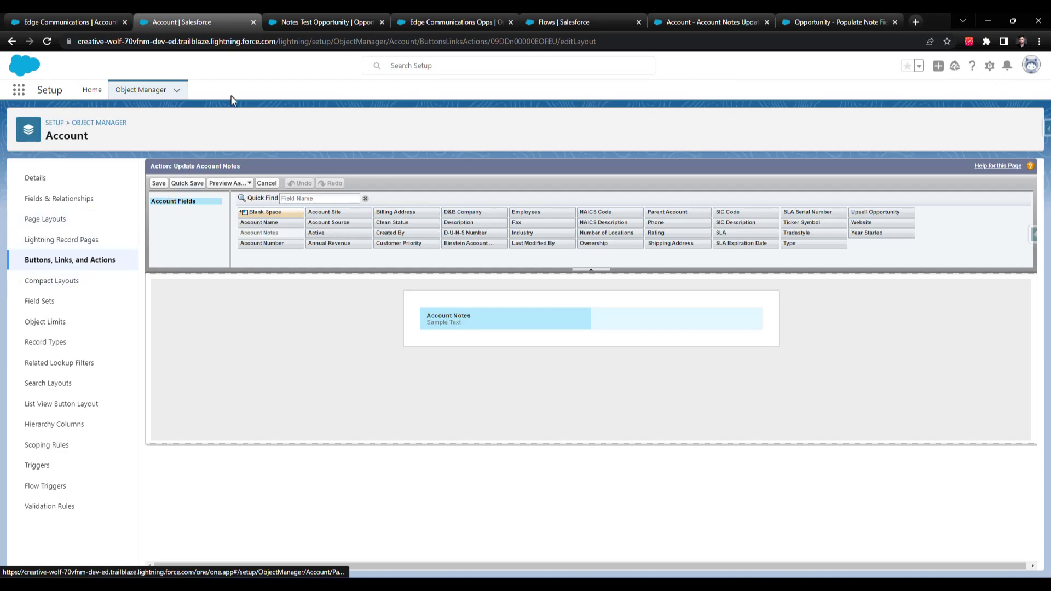
# Step: Close Setup and open the Notes Test Opportunity record page in Lightning App Builder
pyautogui.click(257, 24)
pyautogui.click(200, 22)
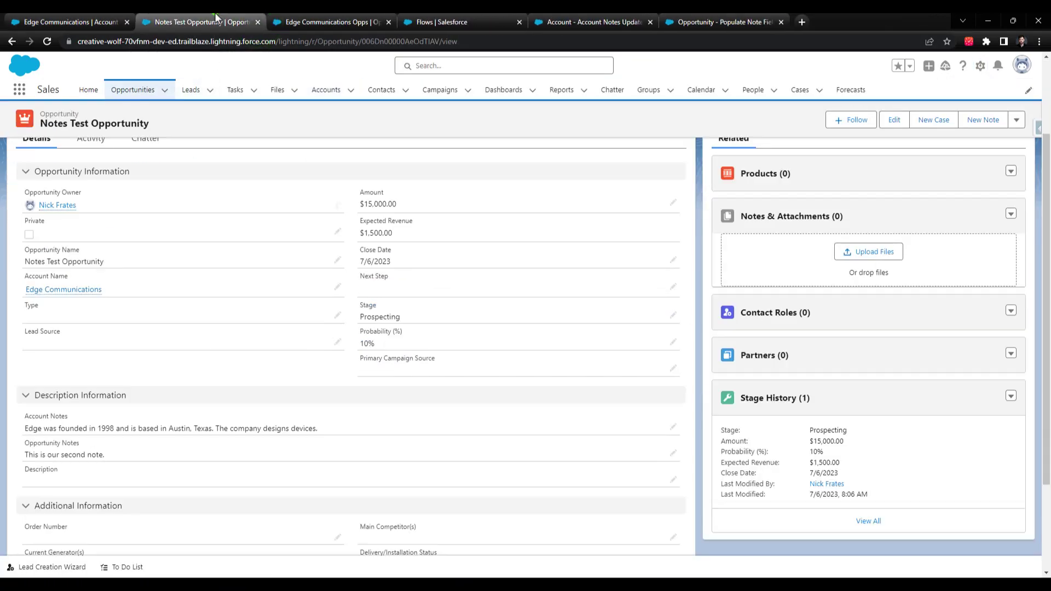
pyautogui.scroll(2, 256, 249)
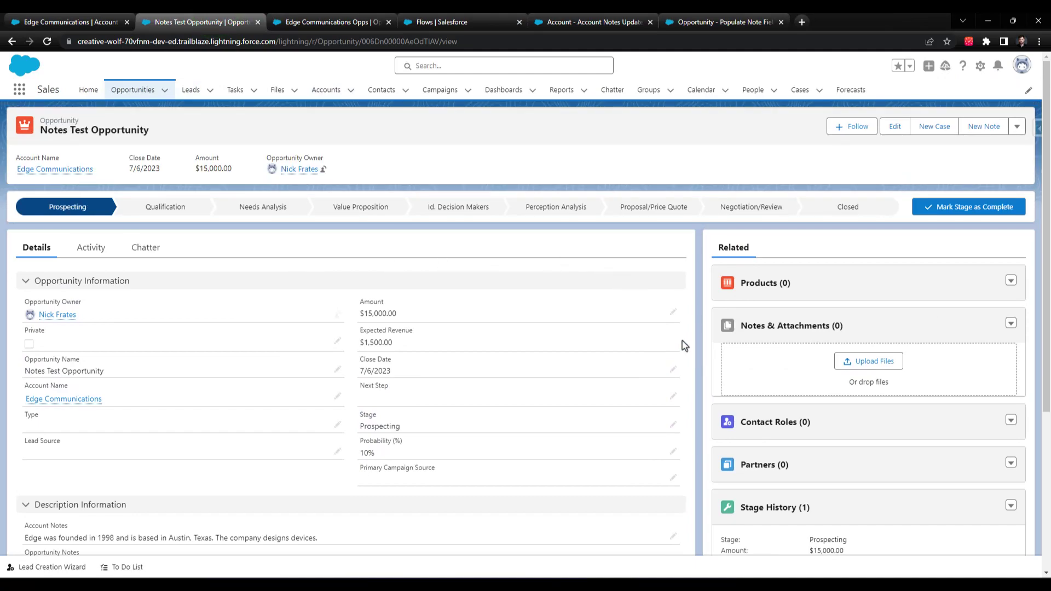
pyautogui.scroll(-2, 499, 326)
pyautogui.scroll(2, 399, 295)
pyautogui.click(980, 66)
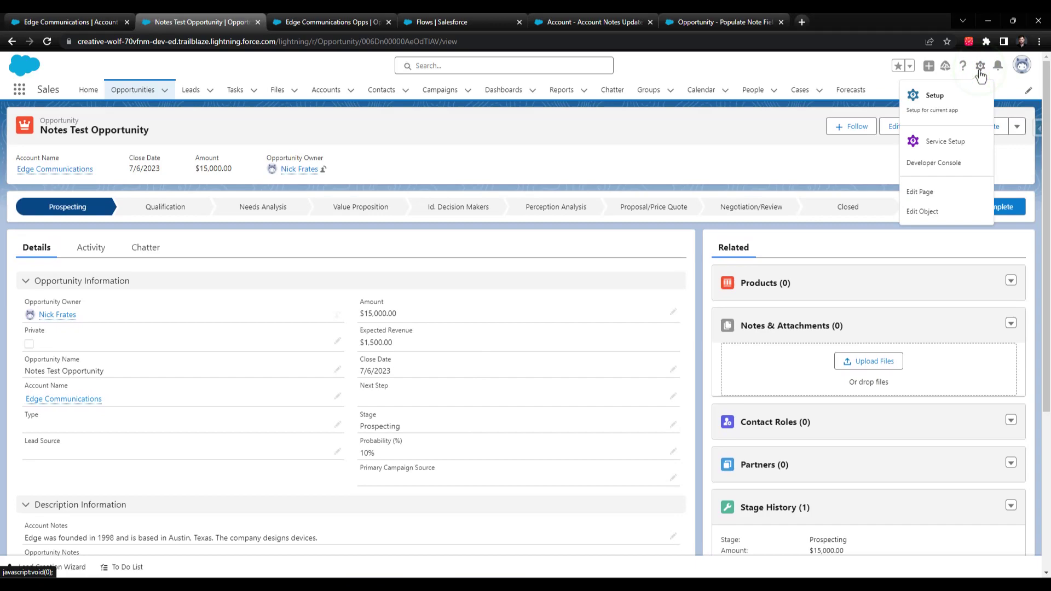
pyautogui.click(939, 191)
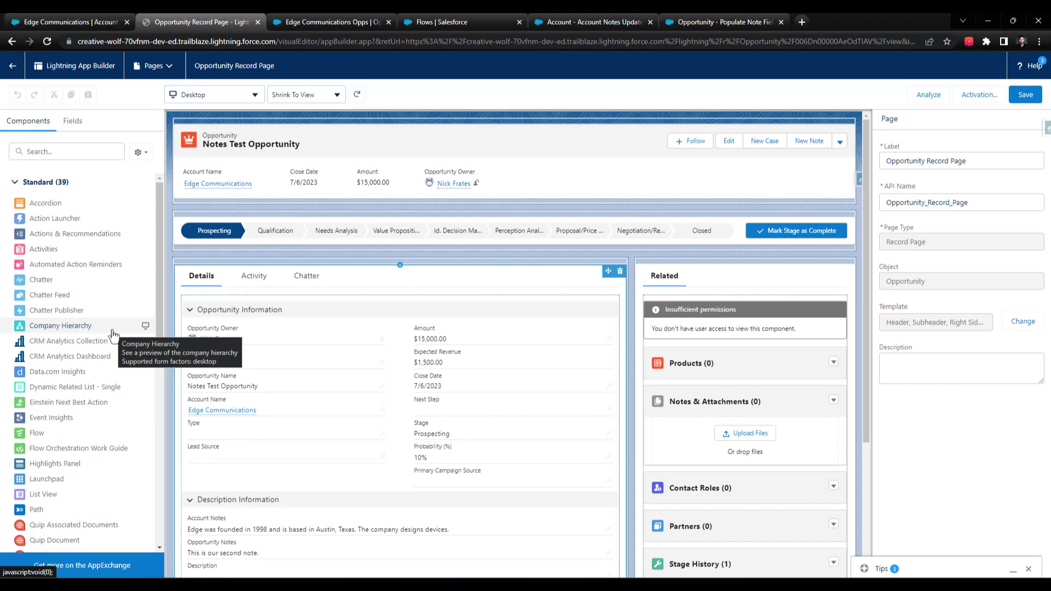
pyautogui.scroll(-1, 76, 287)
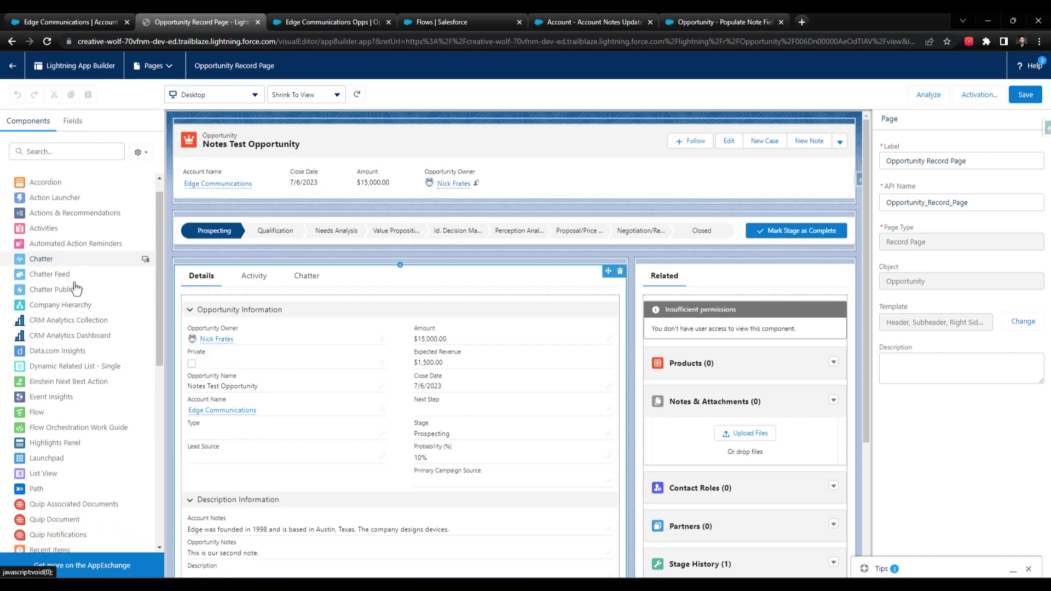
pyautogui.scroll(-3, 76, 288)
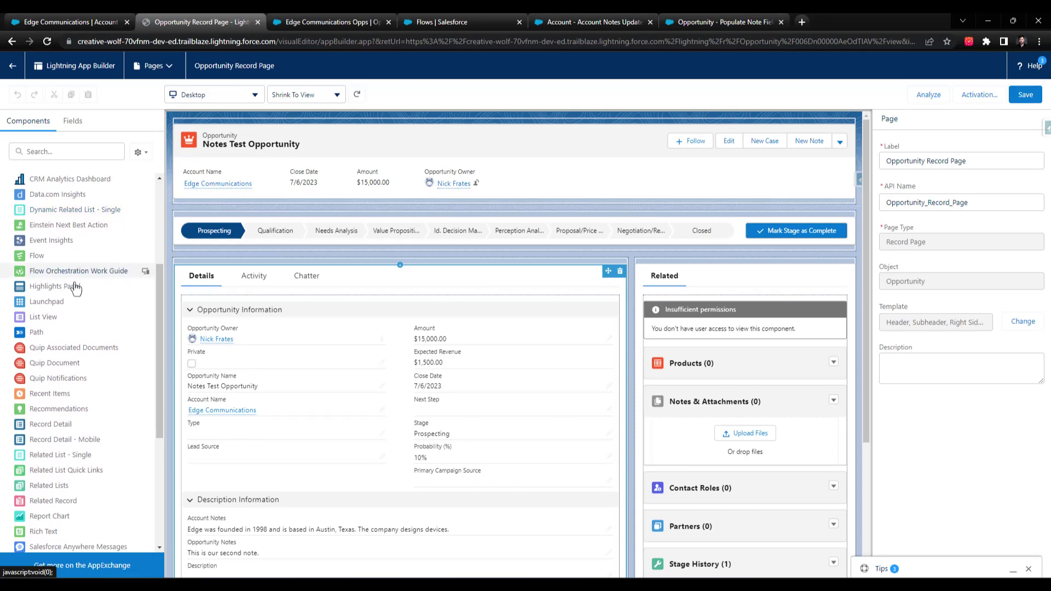
pyautogui.scroll(-2, 76, 287)
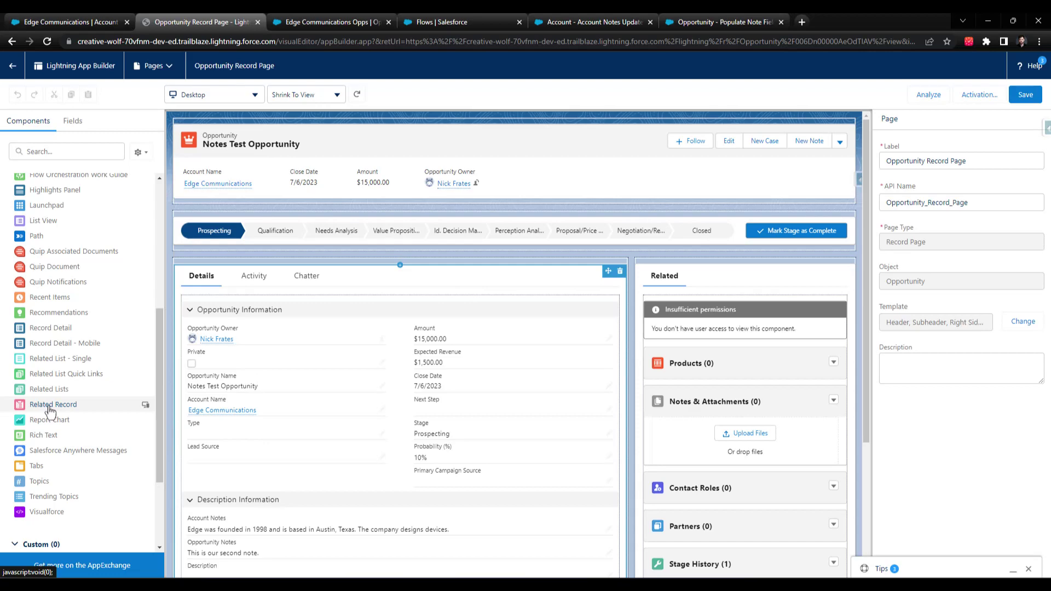
# Step: Place a Related Record component above Related with header label 'update Account Notes'
pyautogui.moveTo(47, 405); pyautogui.dragTo(681, 271)
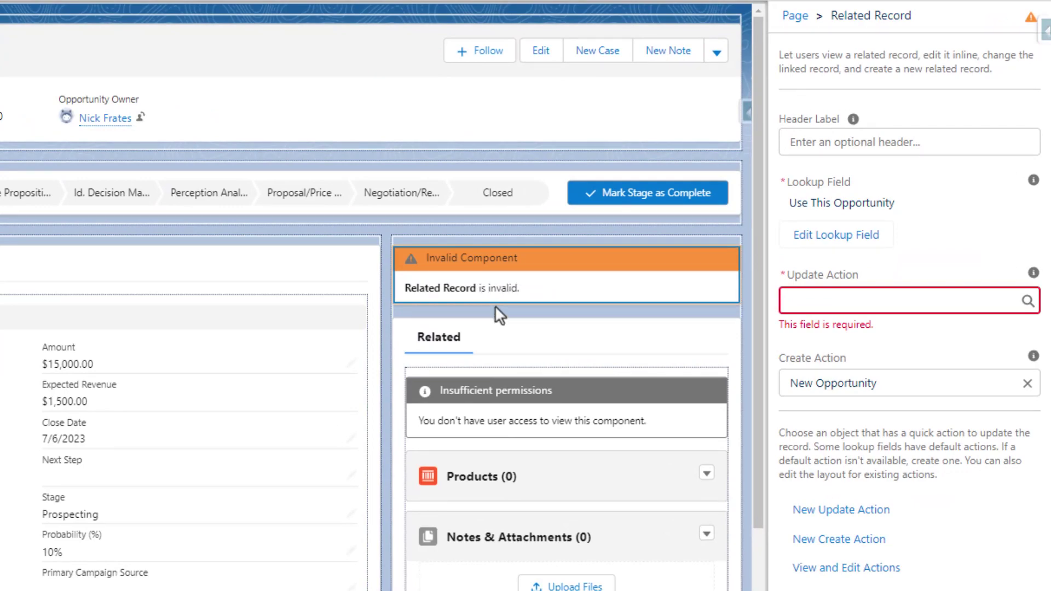
pyautogui.click(822, 141)
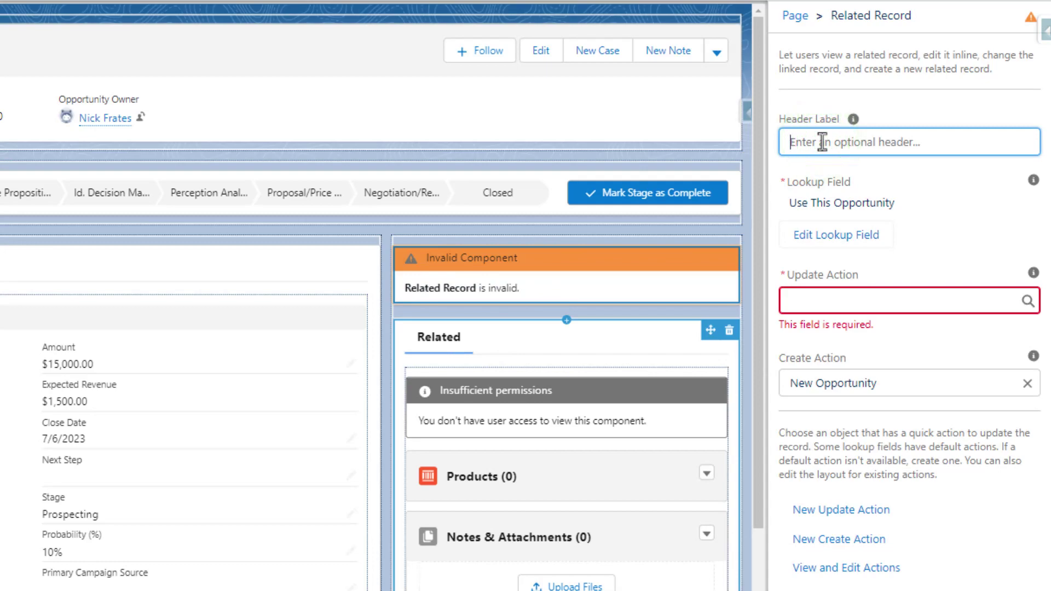
pyautogui.write('u')
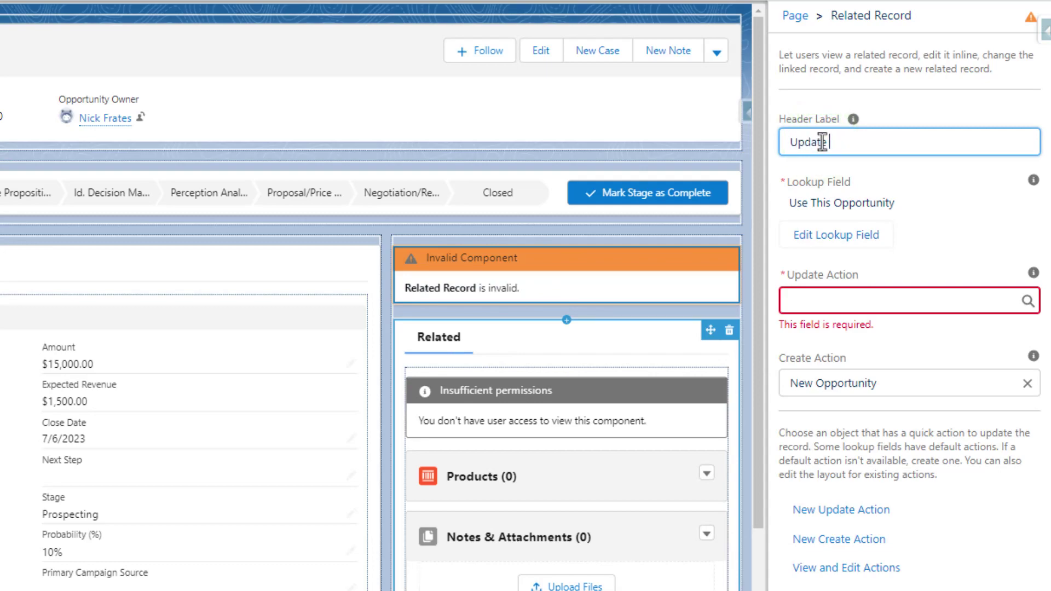
pyautogui.write('pdate Account Notes')
pyautogui.click(930, 81)
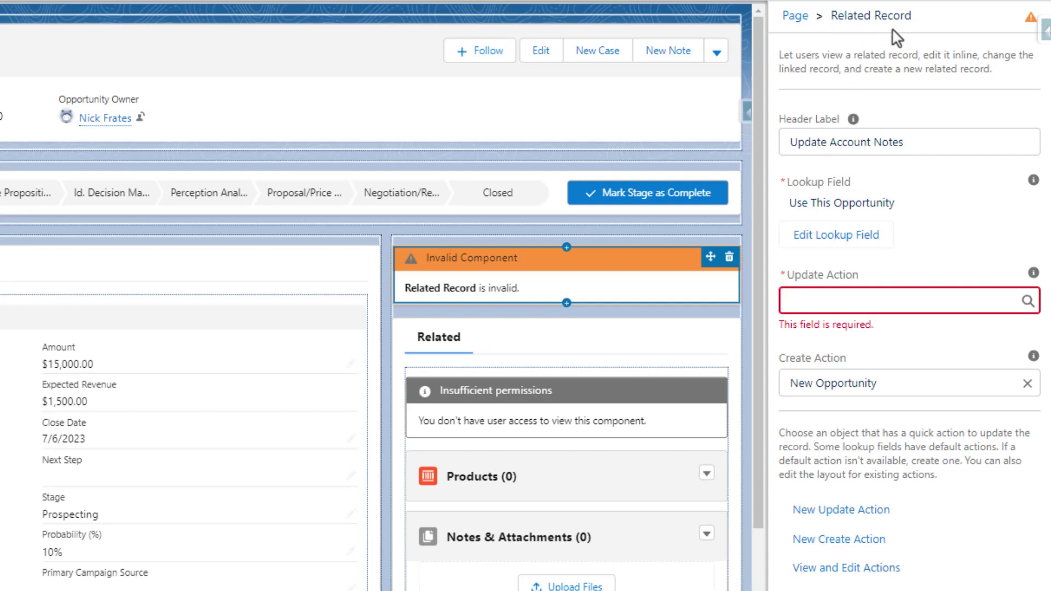
# Step: Set the component's first lookup field to Account Name
pyautogui.click(806, 241)
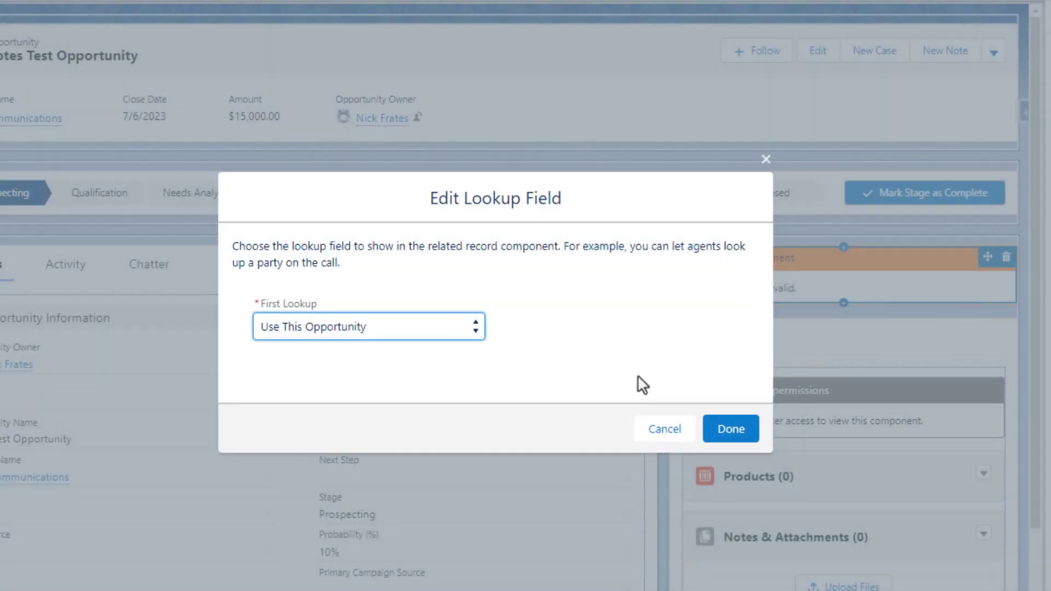
pyautogui.click(408, 328)
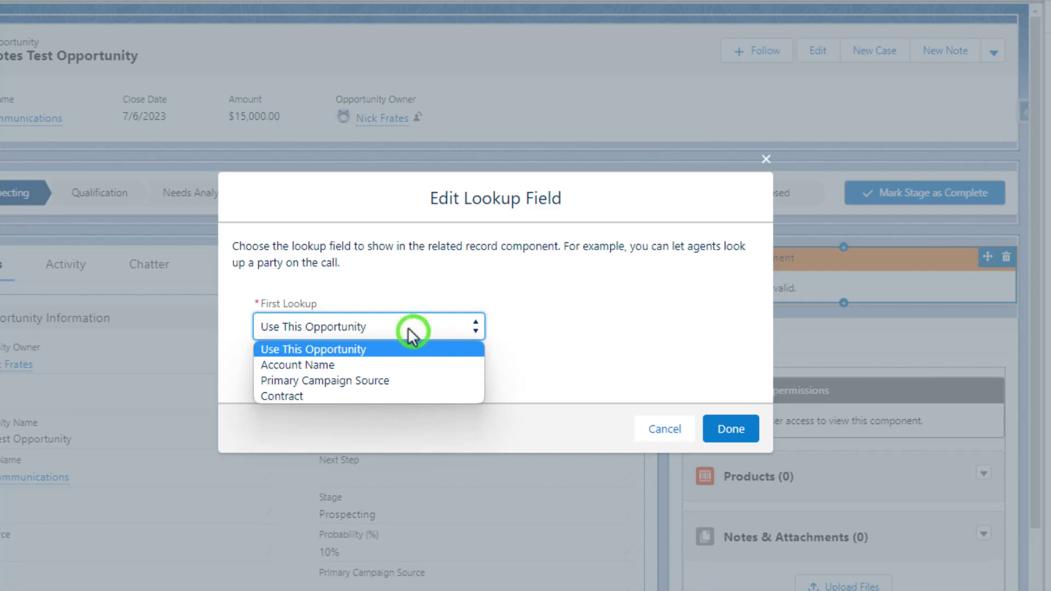
pyautogui.click(415, 364)
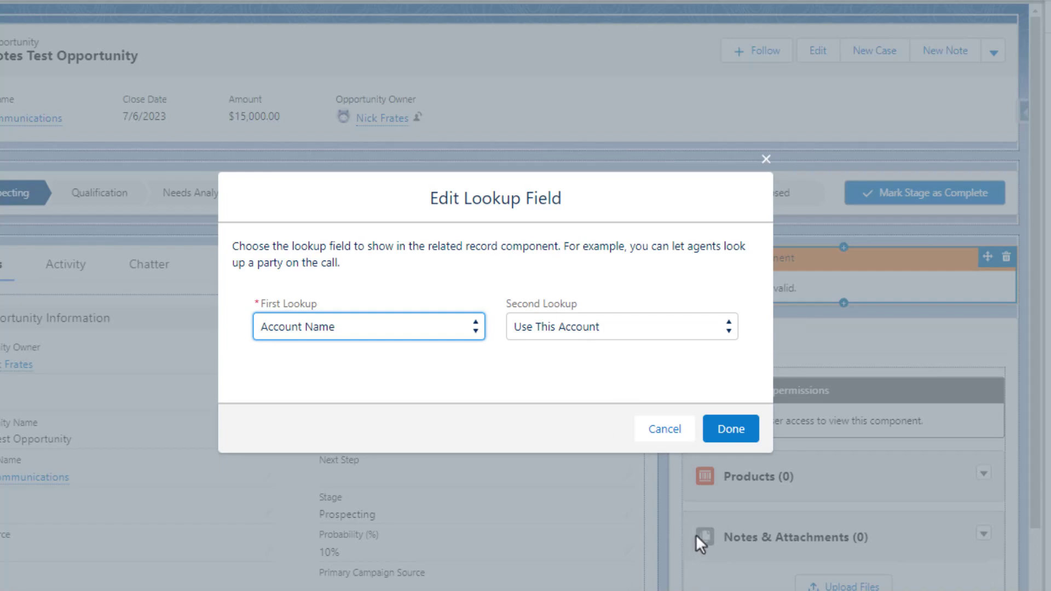
pyautogui.click(731, 431)
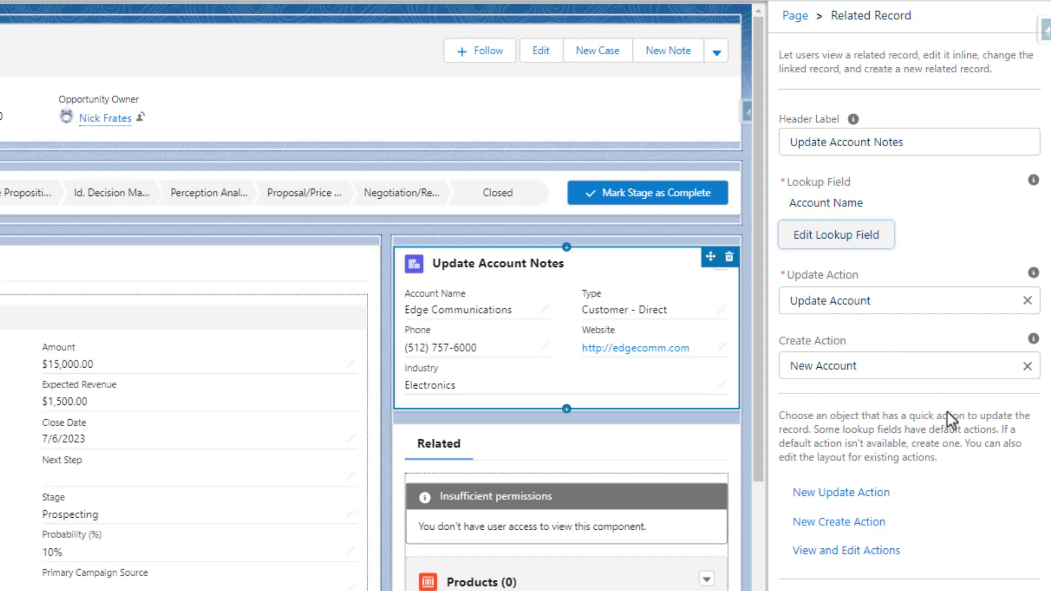
# Step: Switch the update action to Update Account Notes, leave create action empty, and save the page
pyautogui.click(1028, 302)
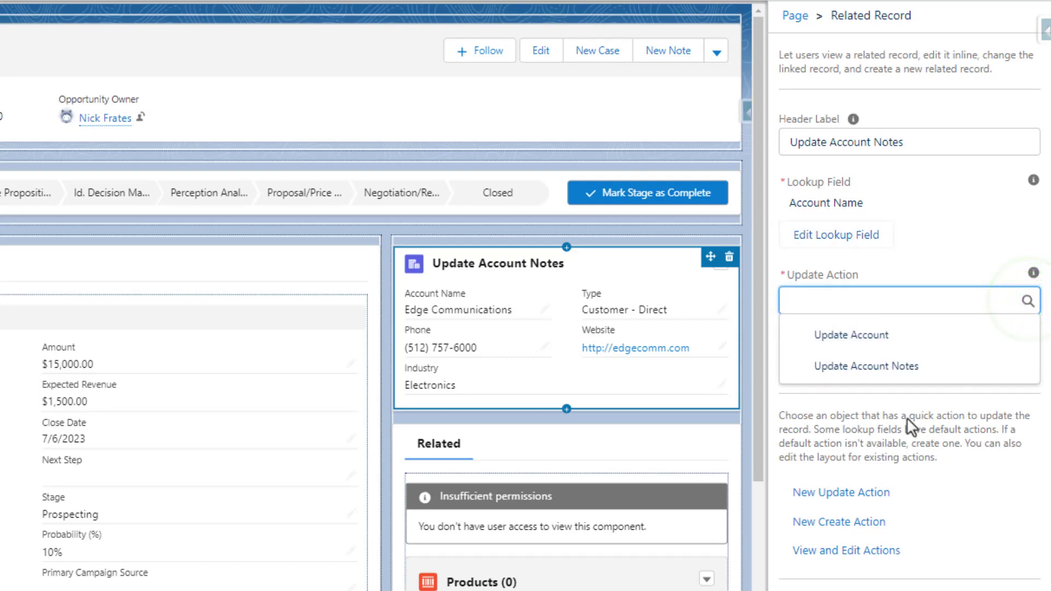
pyautogui.click(866, 366)
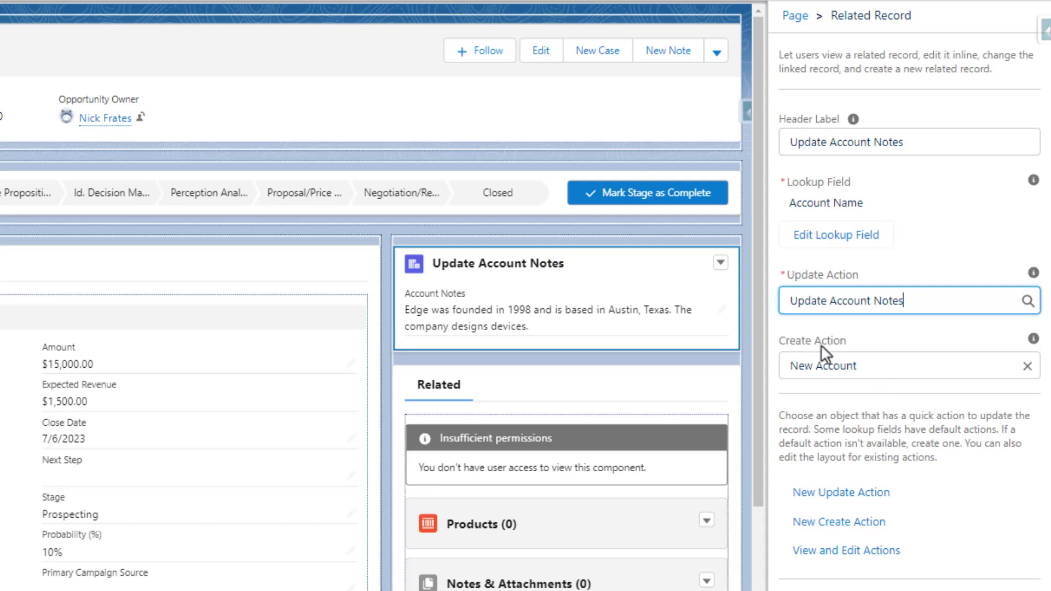
pyautogui.click(1027, 366)
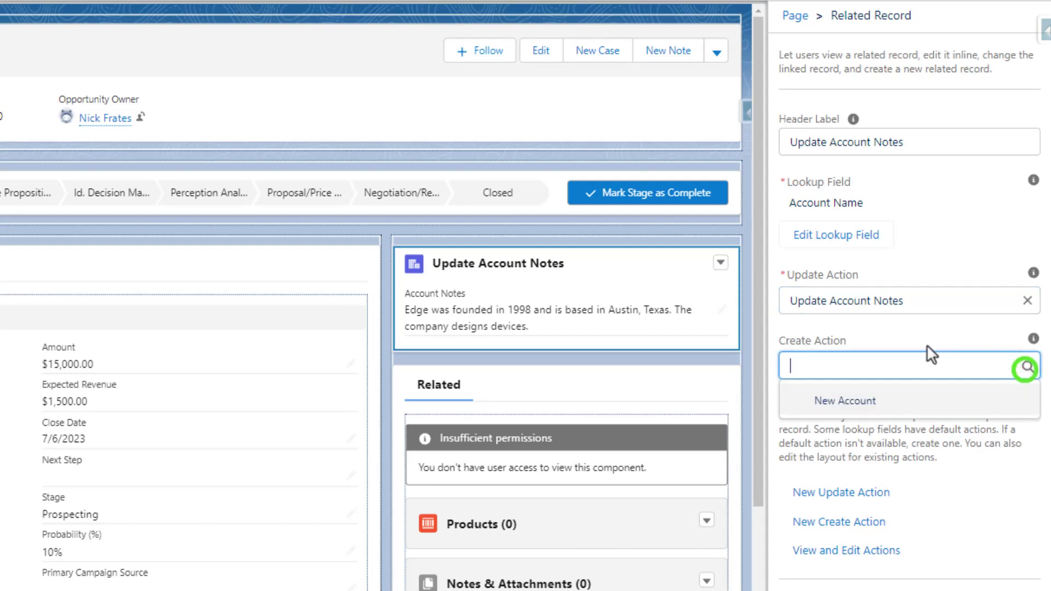
pyautogui.click(923, 345)
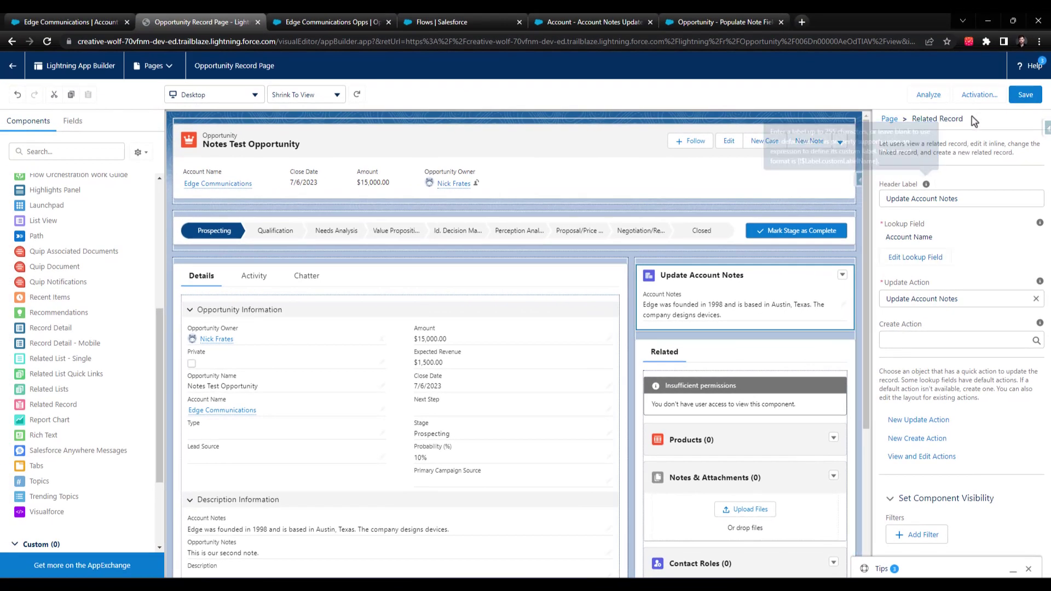
pyautogui.click(1026, 94)
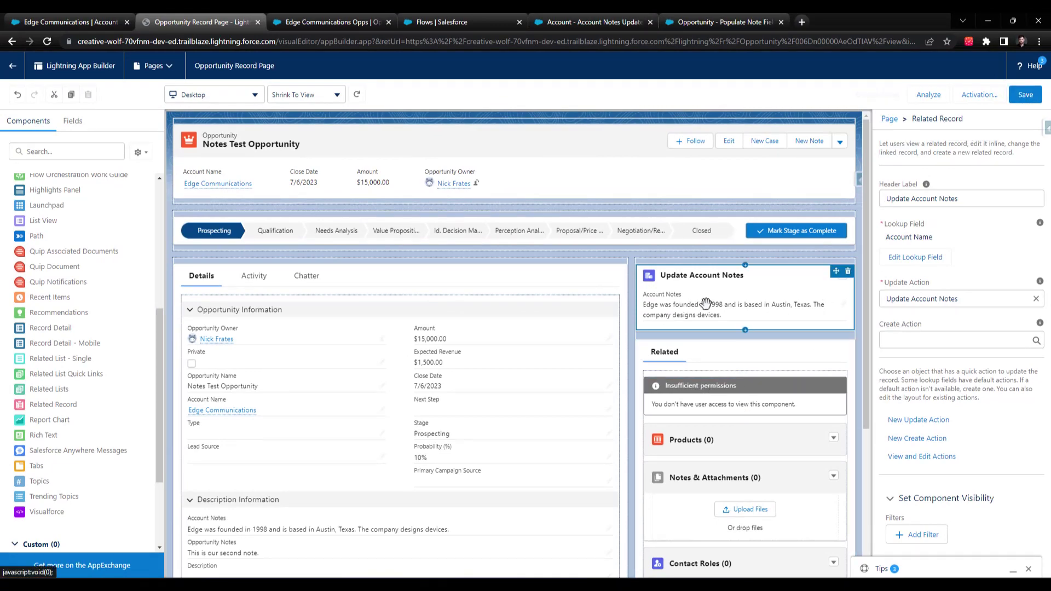
# Step: Exit App Builder, check the Edge Communications account, then return to the Notes Test Opportunity
pyautogui.click(12, 66)
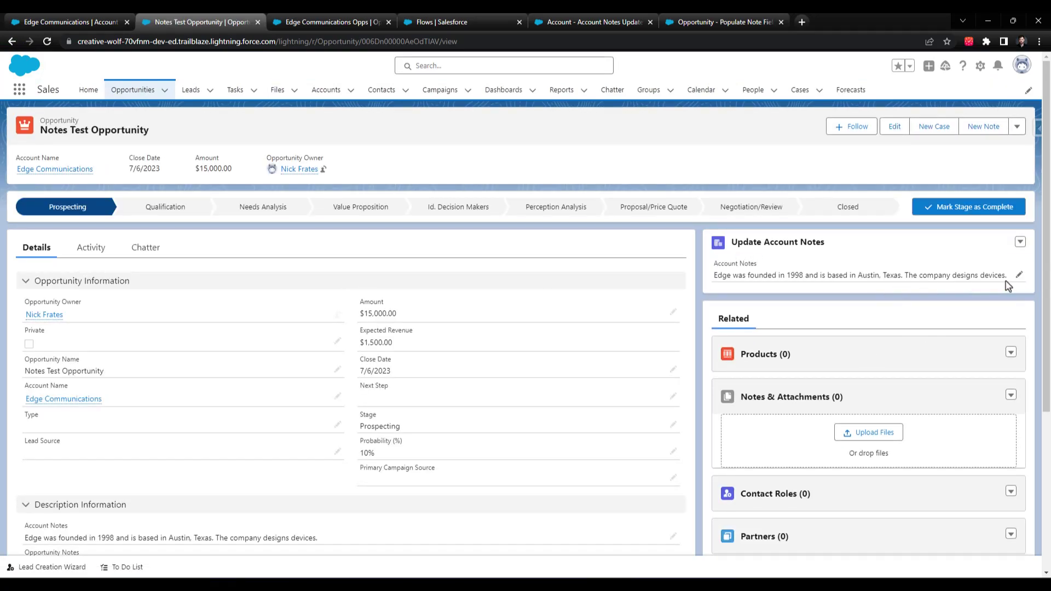
pyautogui.scroll(-1, 898, 290)
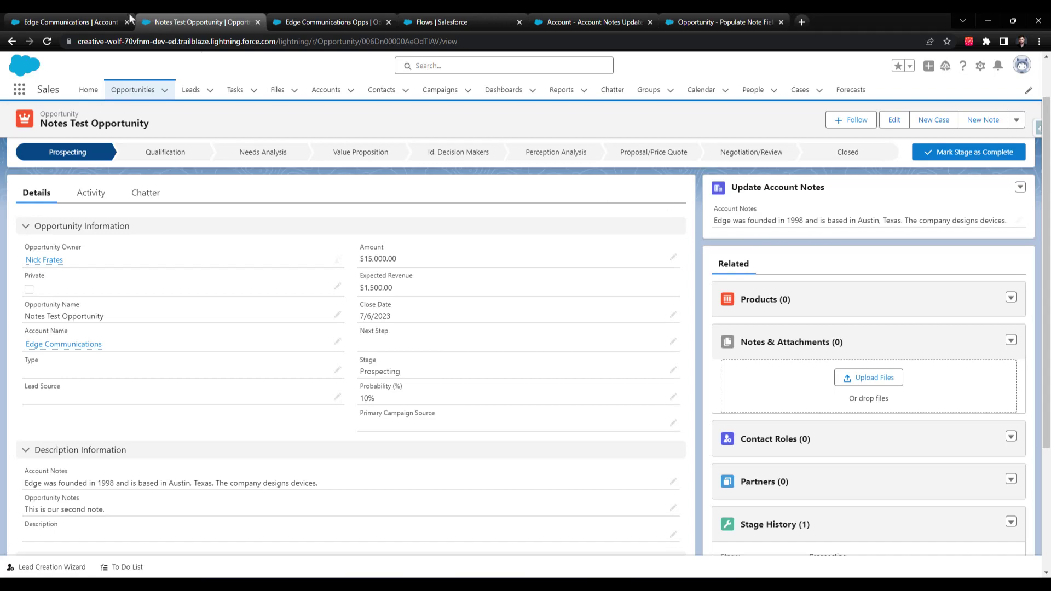
pyautogui.click(86, 19)
pyautogui.scroll(-2, 211, 360)
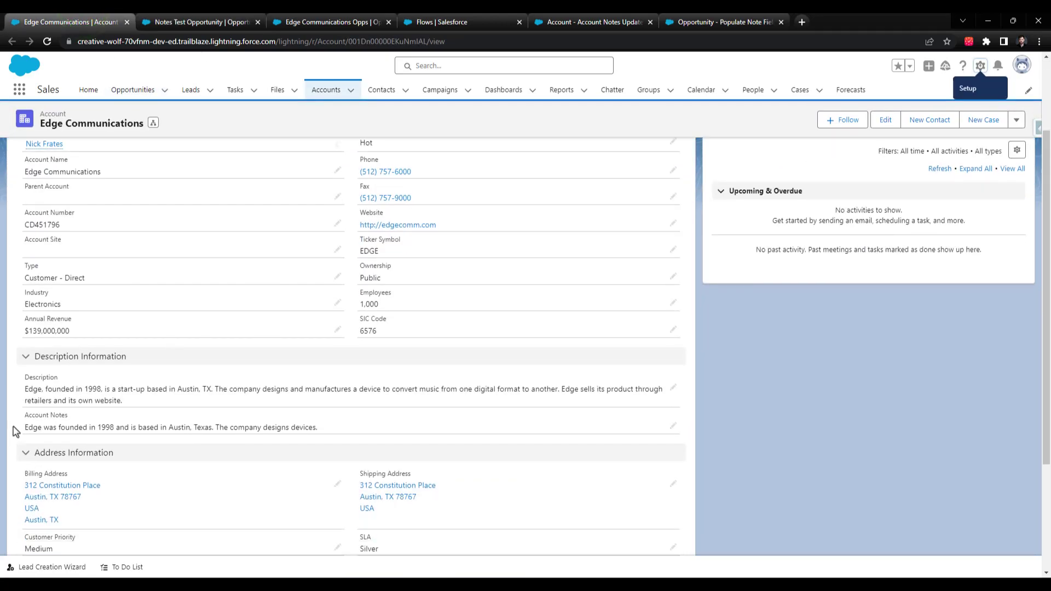
pyautogui.click(197, 27)
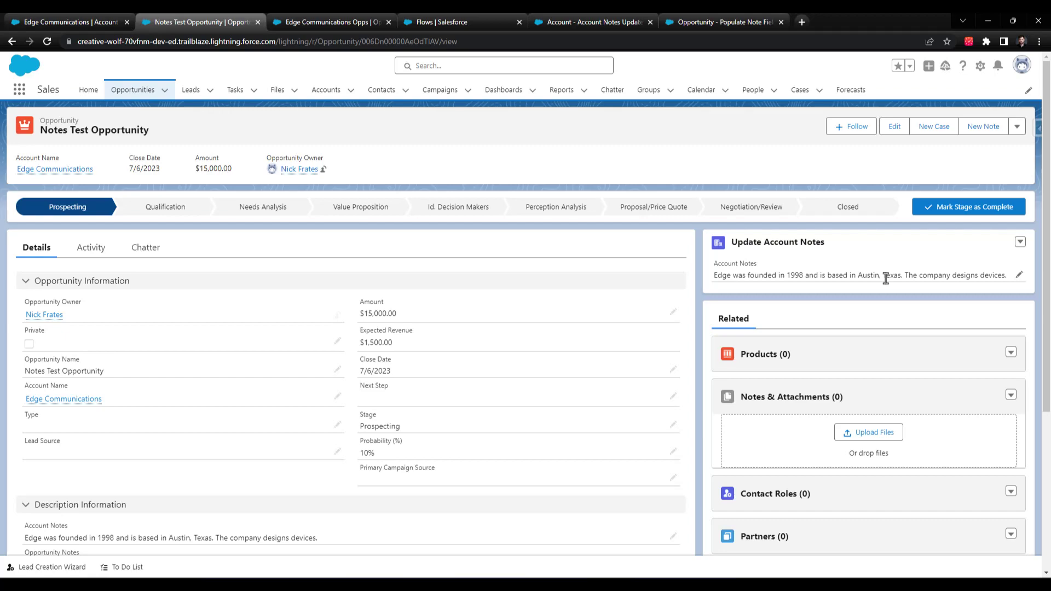
# Step: Append 'And those devices are mobile phones.' to the card's Account Notes text
pyautogui.click(1018, 274)
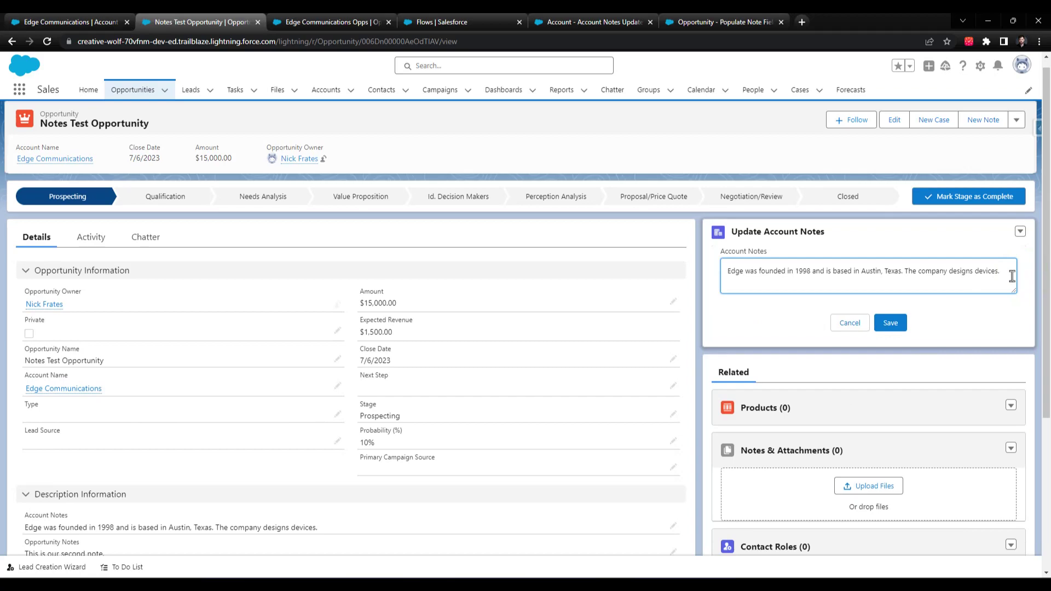
pyautogui.write('And those devices are mobile phones.')
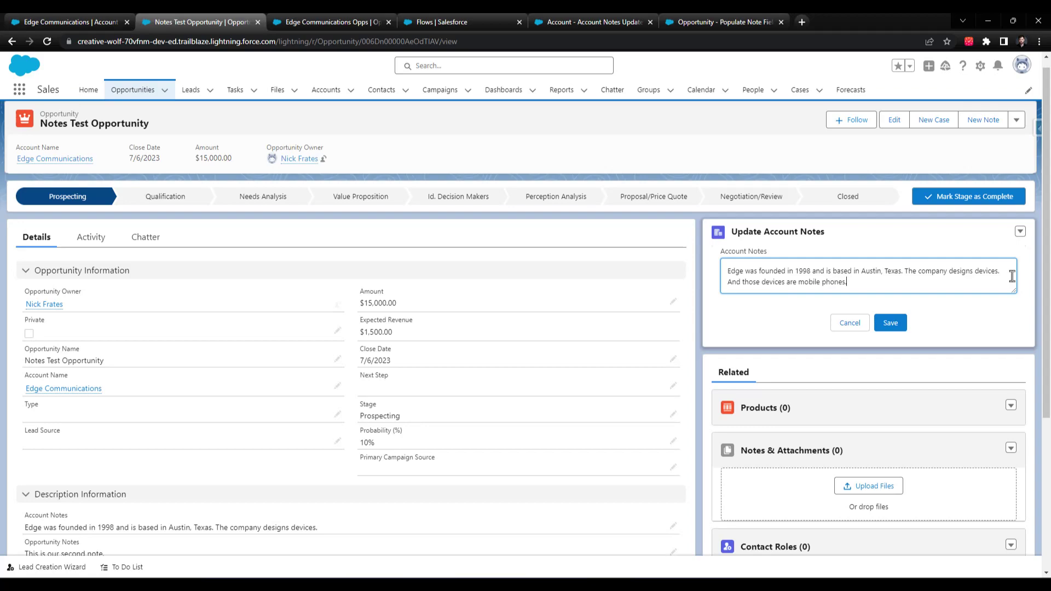
pyautogui.scroll(-1, 1001, 295)
pyautogui.scroll(1, 969, 298)
pyautogui.scroll(-1, 798, 237)
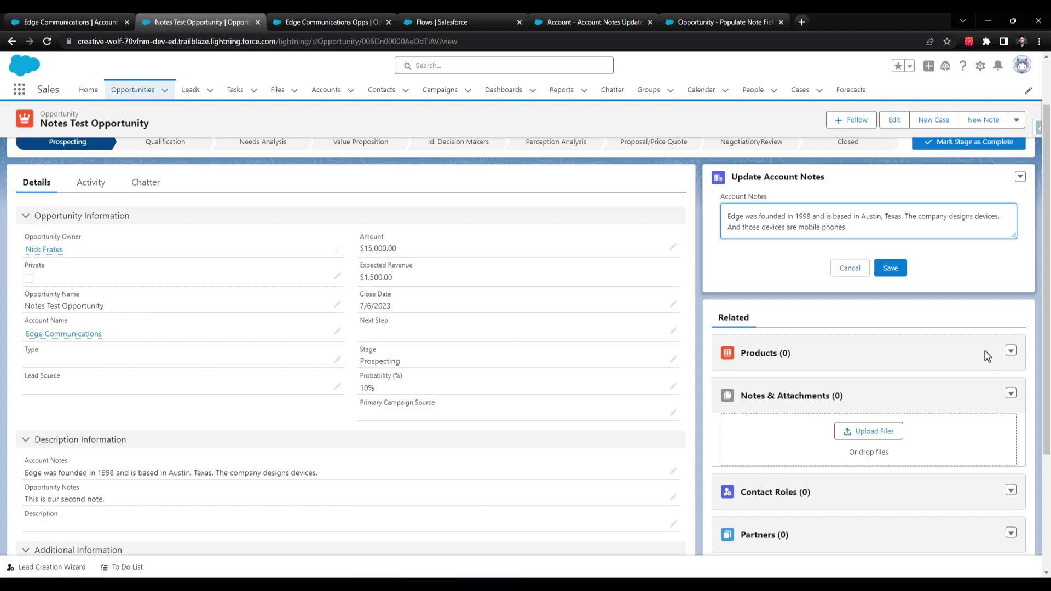
# Step: Save the edited notes and verify them in the Edge Communications account details
pyautogui.click(886, 268)
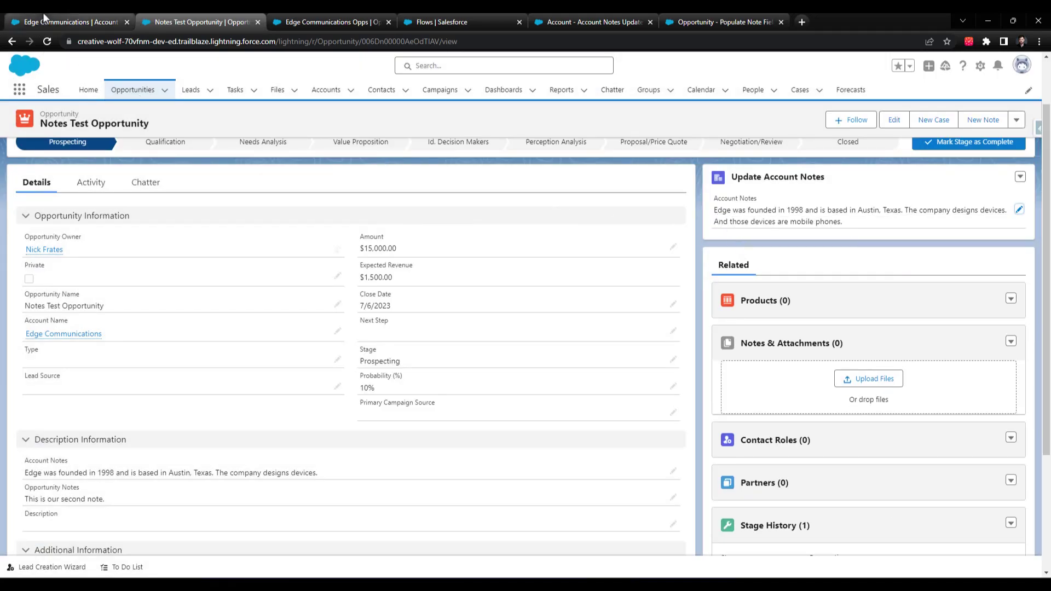
pyautogui.click(60, 22)
pyautogui.click(48, 42)
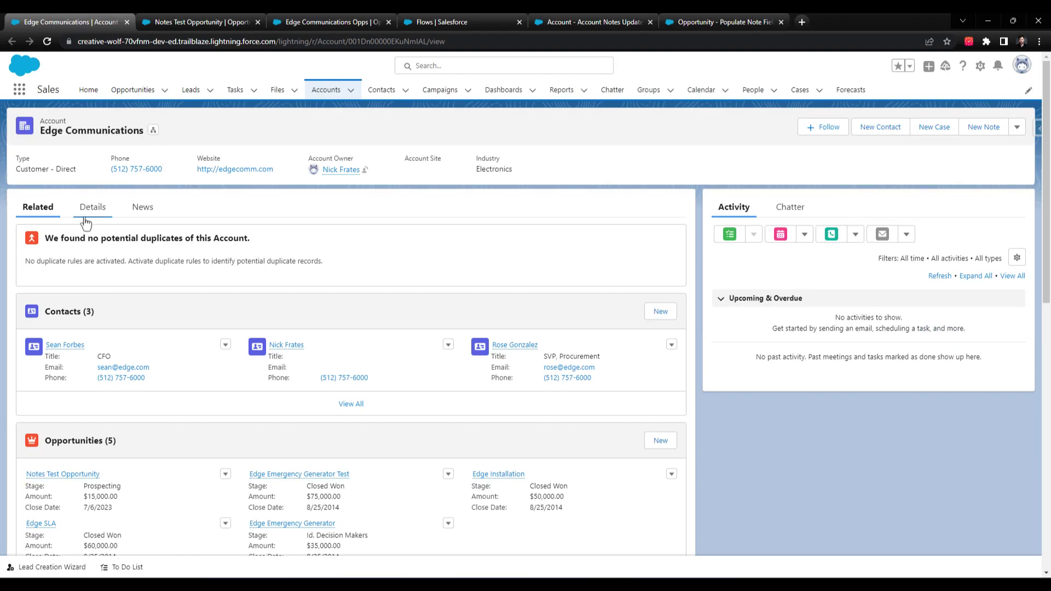
pyautogui.click(89, 210)
pyautogui.scroll(-1, 356, 399)
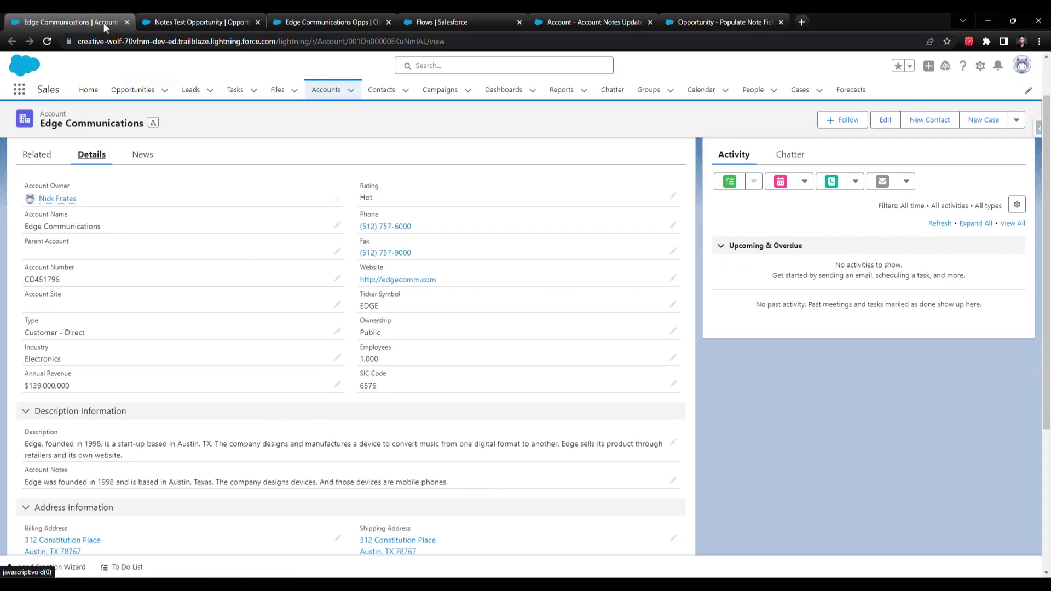
# Step: Reload the Notes Test Opportunity to confirm its Account Notes ends with the new sentence
pyautogui.click(186, 22)
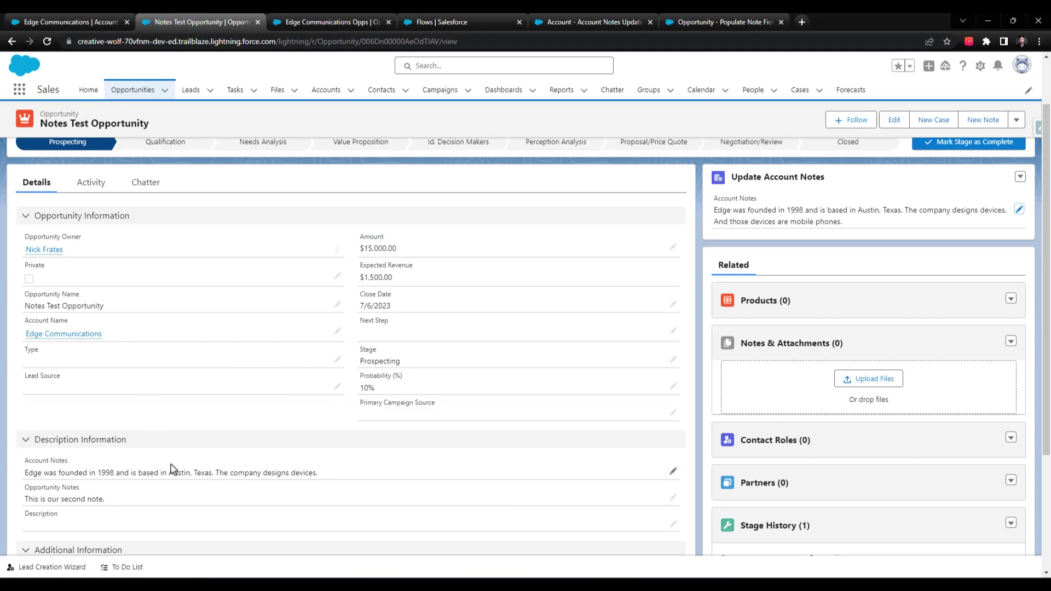
pyautogui.click(47, 41)
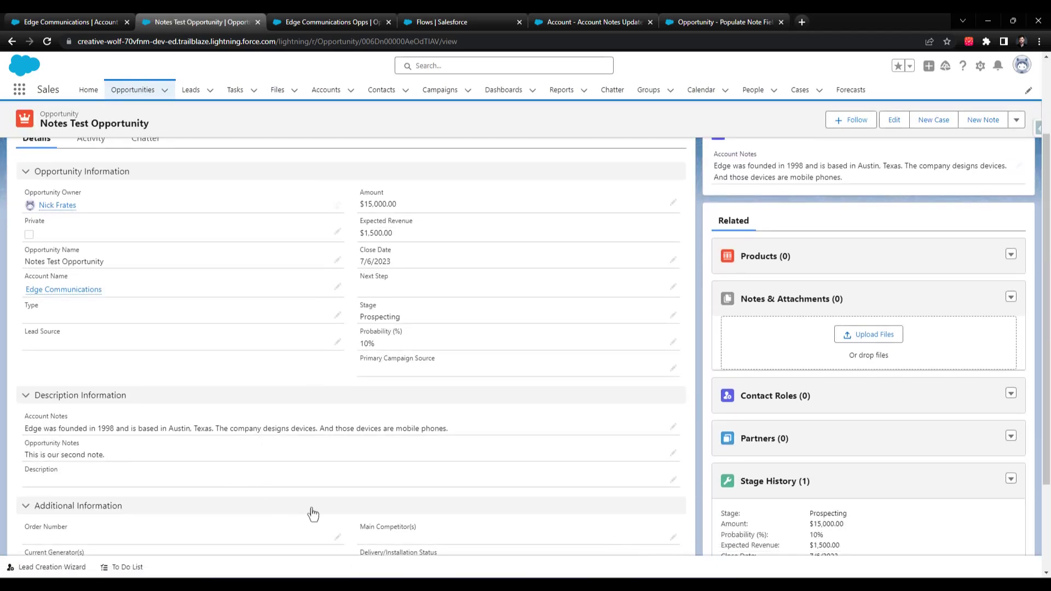
pyautogui.scroll(2, 314, 514)
pyautogui.scroll(-1, 337, 468)
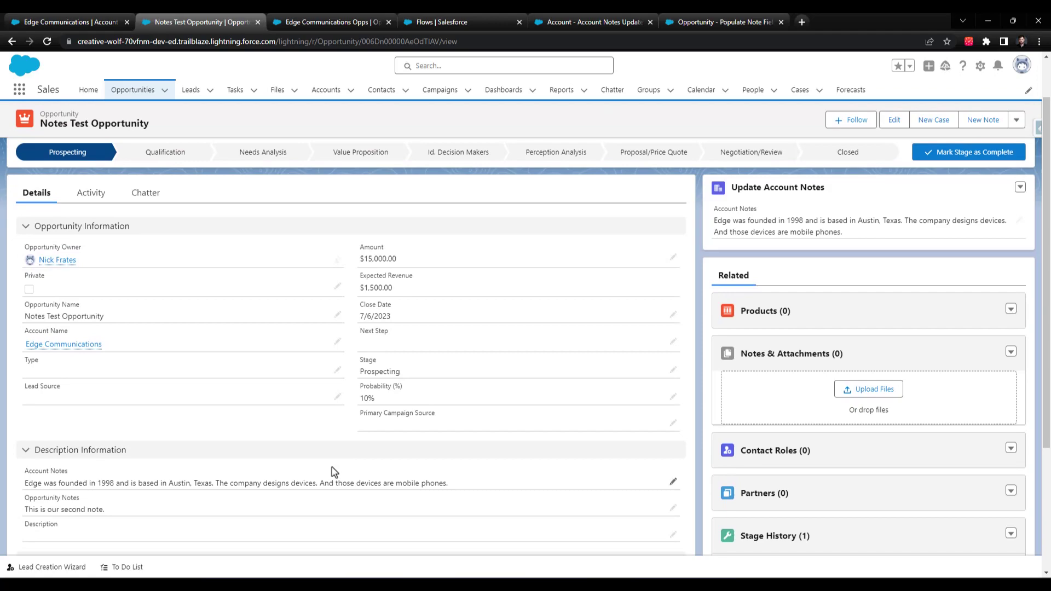